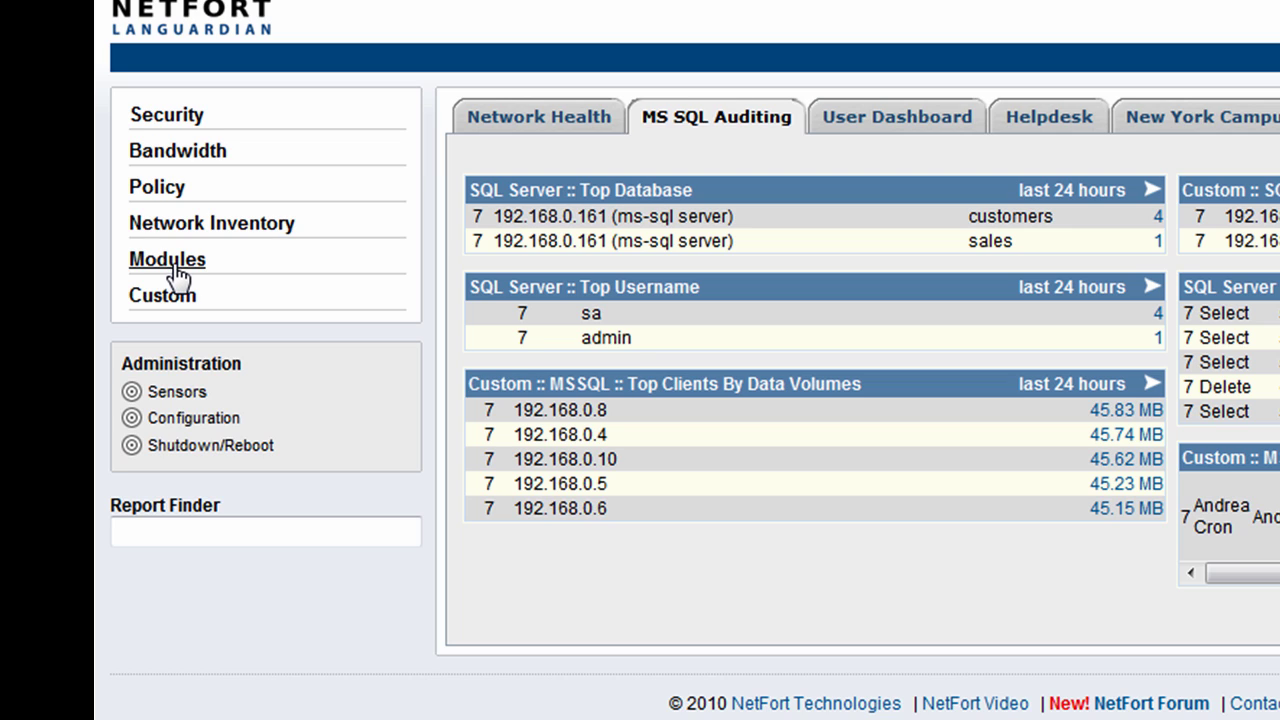
Run the SQL Server Top Database report for the default last 24 hours, leaving the time range unchanged
{"action": "left_click", "coordinate": [175, 272]}
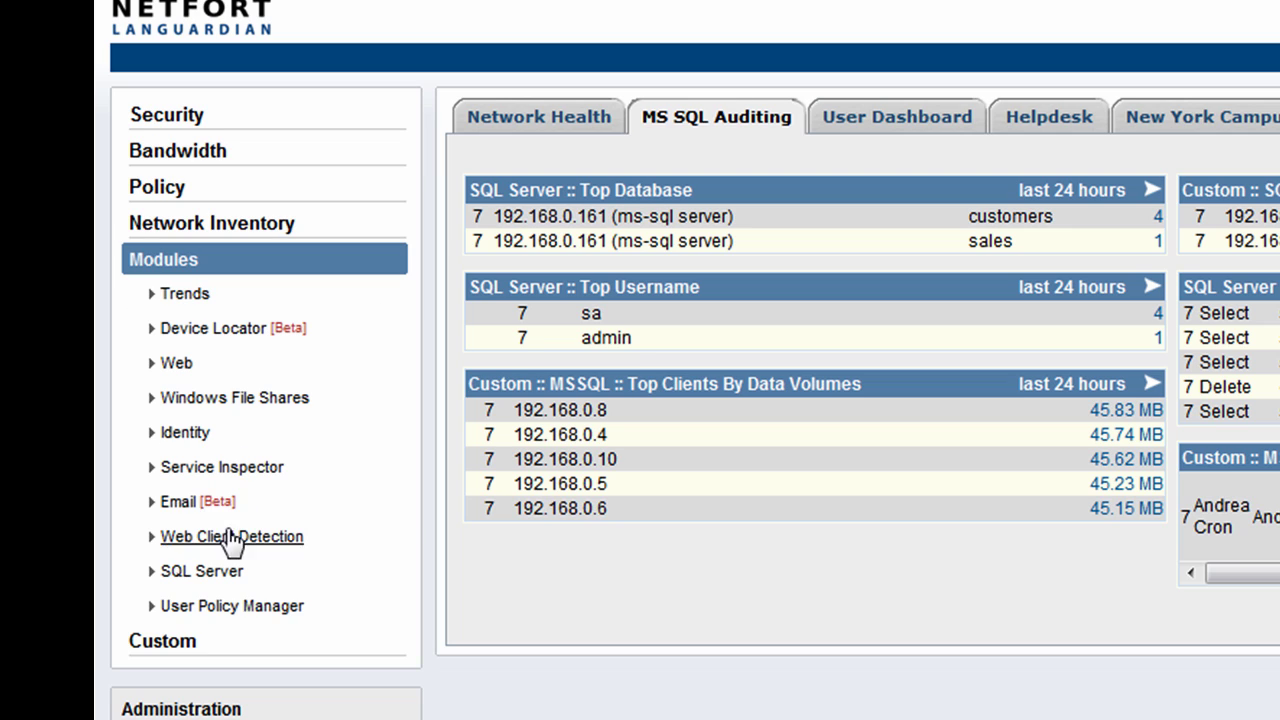
{"action": "left_click", "coordinate": [210, 572]}
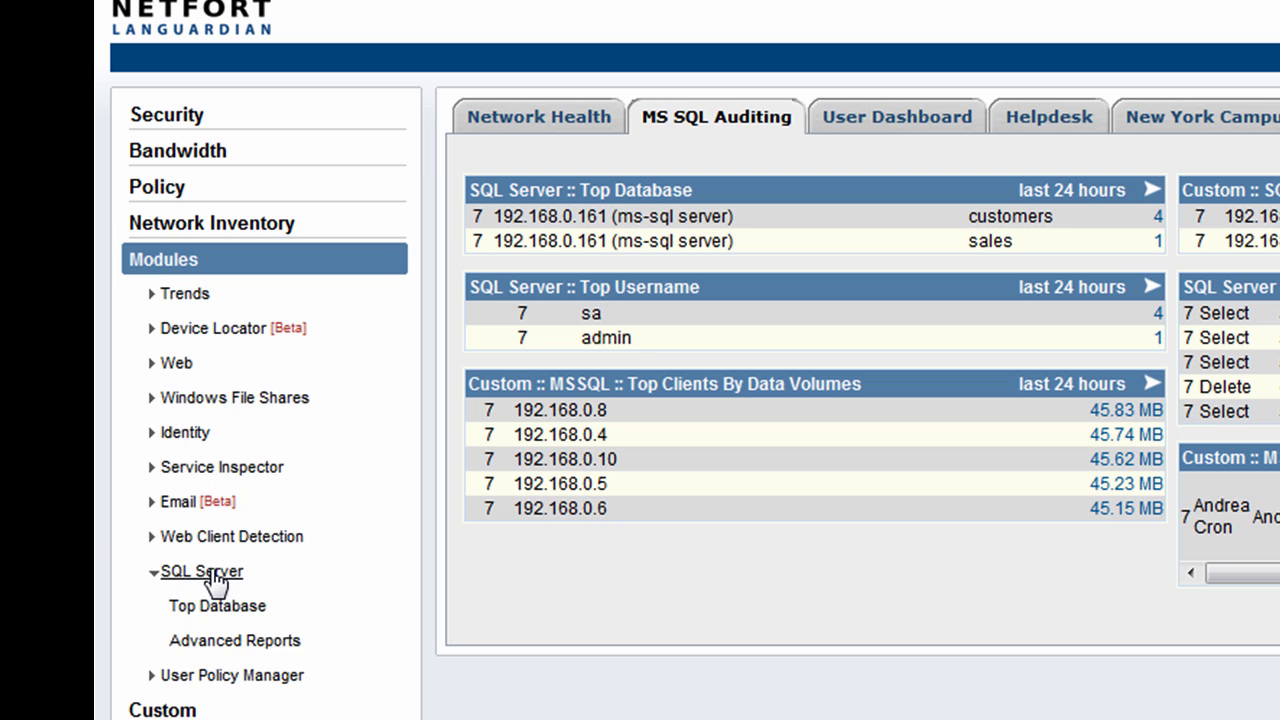
{"action": "left_click", "coordinate": [369, 615]}
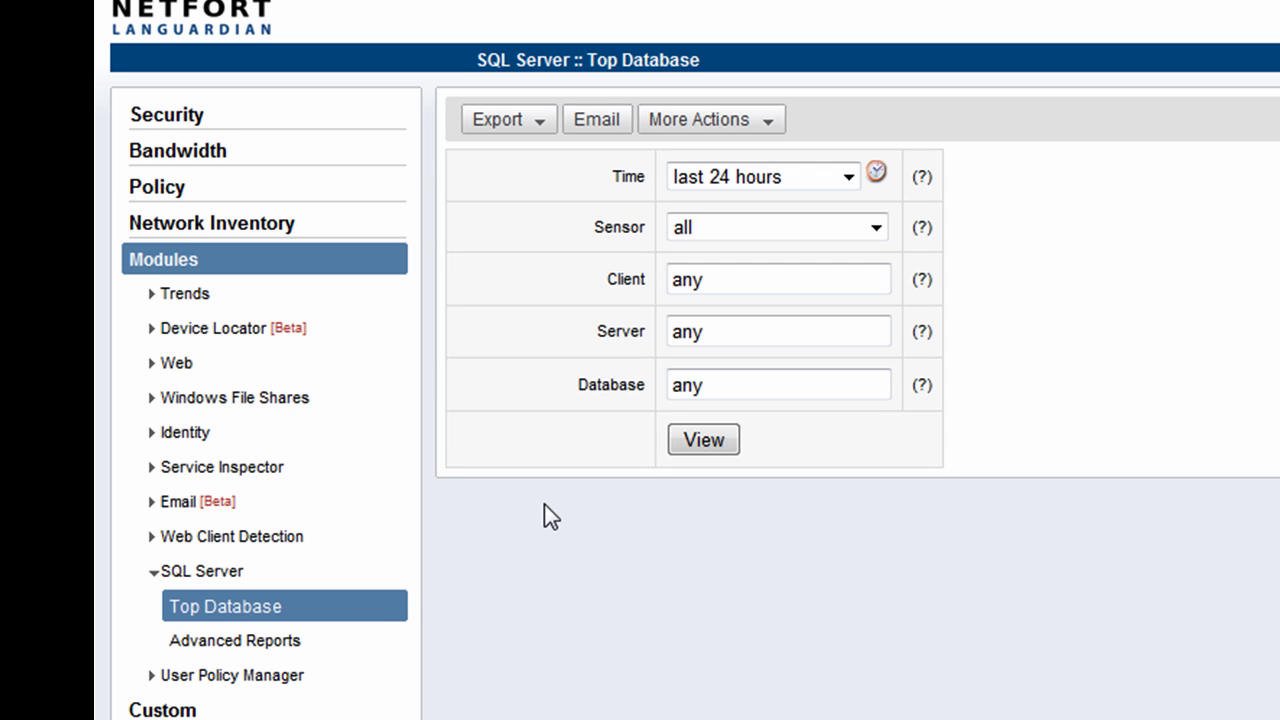
{"action": "left_click", "coordinate": [877, 174]}
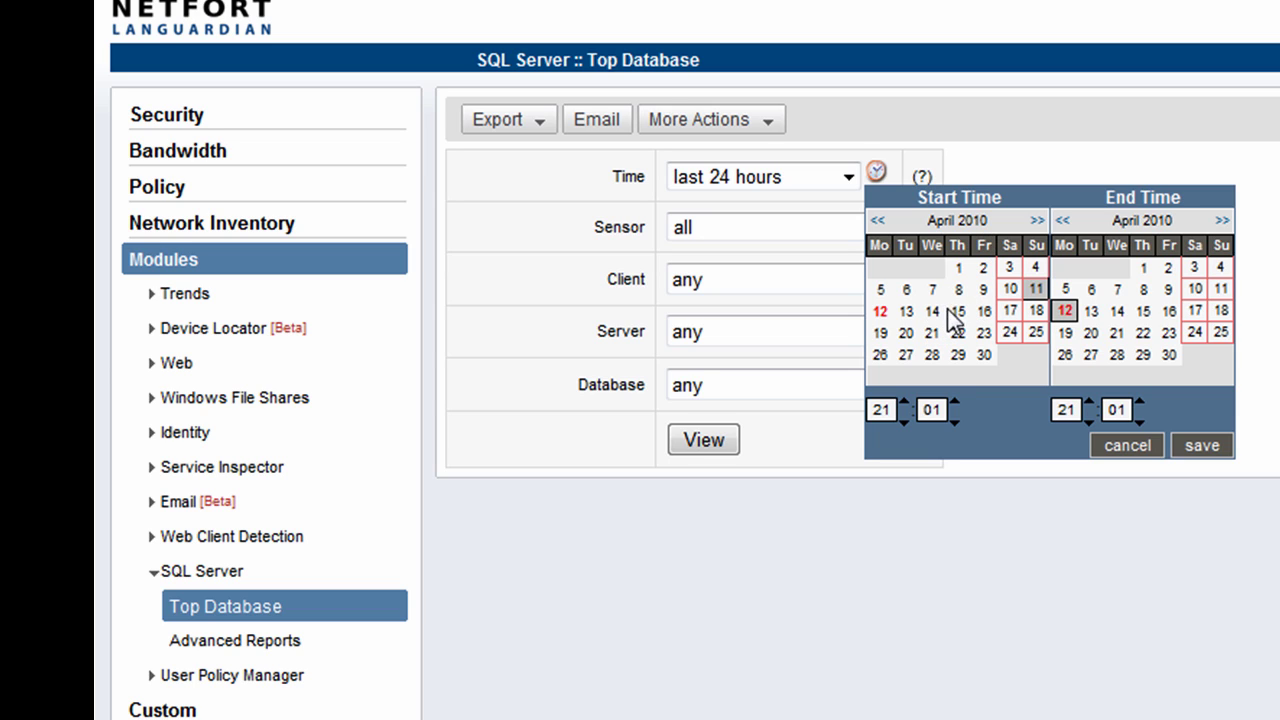
{"action": "left_click", "coordinate": [1127, 446]}
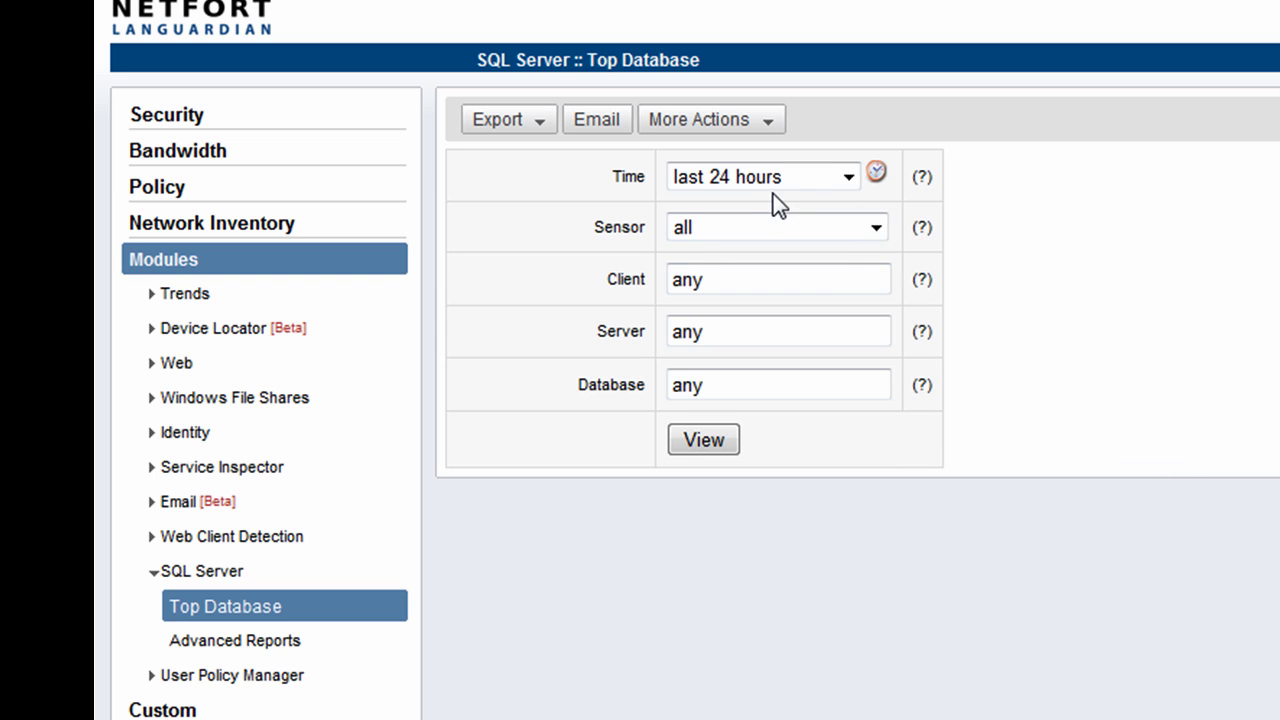
{"action": "left_click", "coordinate": [710, 440]}
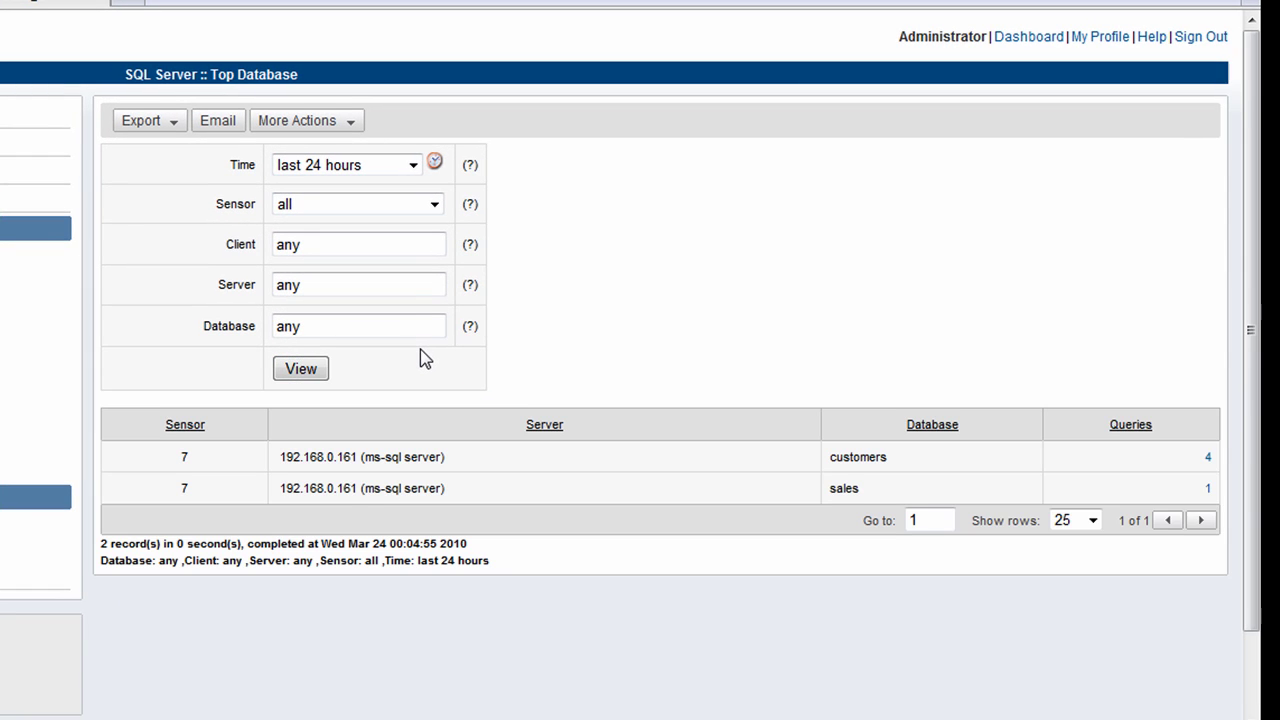
Drill into the customers database's 4 queries, then into the 4 from client 192.168.0.2
{"action": "scroll", "coordinate": [425, 360], "scroll_direction": "down", "scroll_amount": 2}
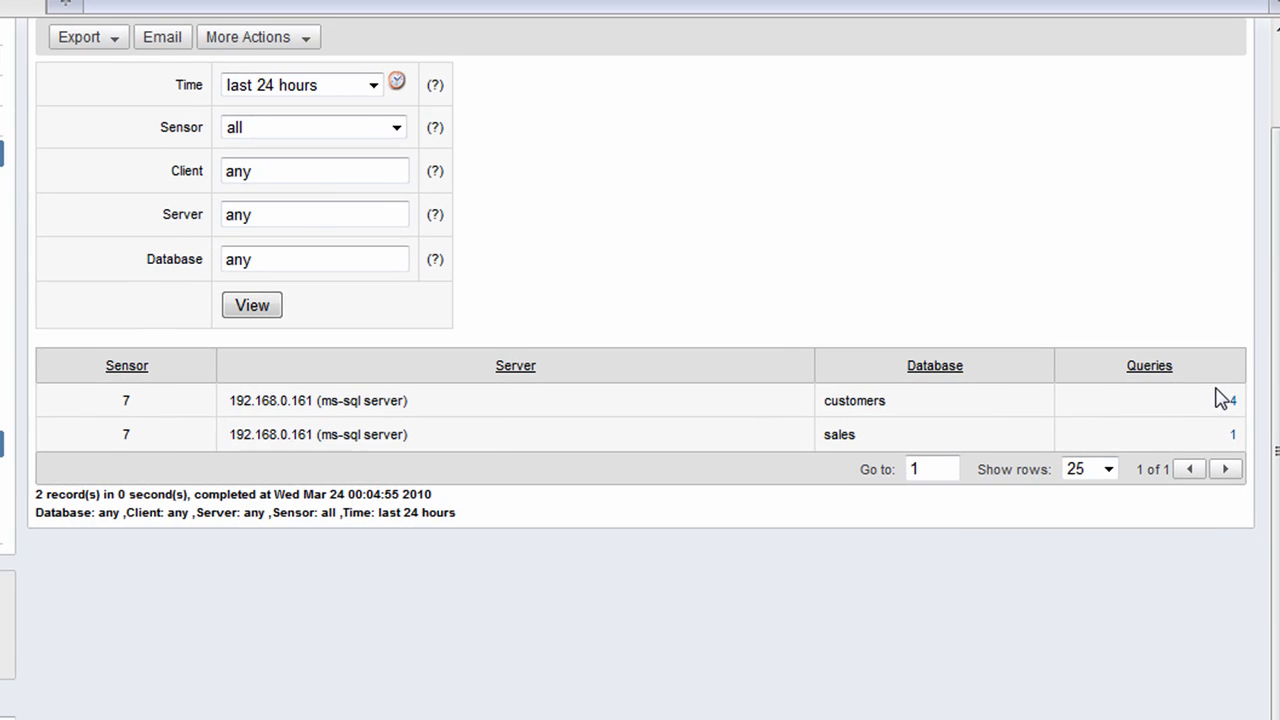
{"action": "left_click", "coordinate": [1226, 399]}
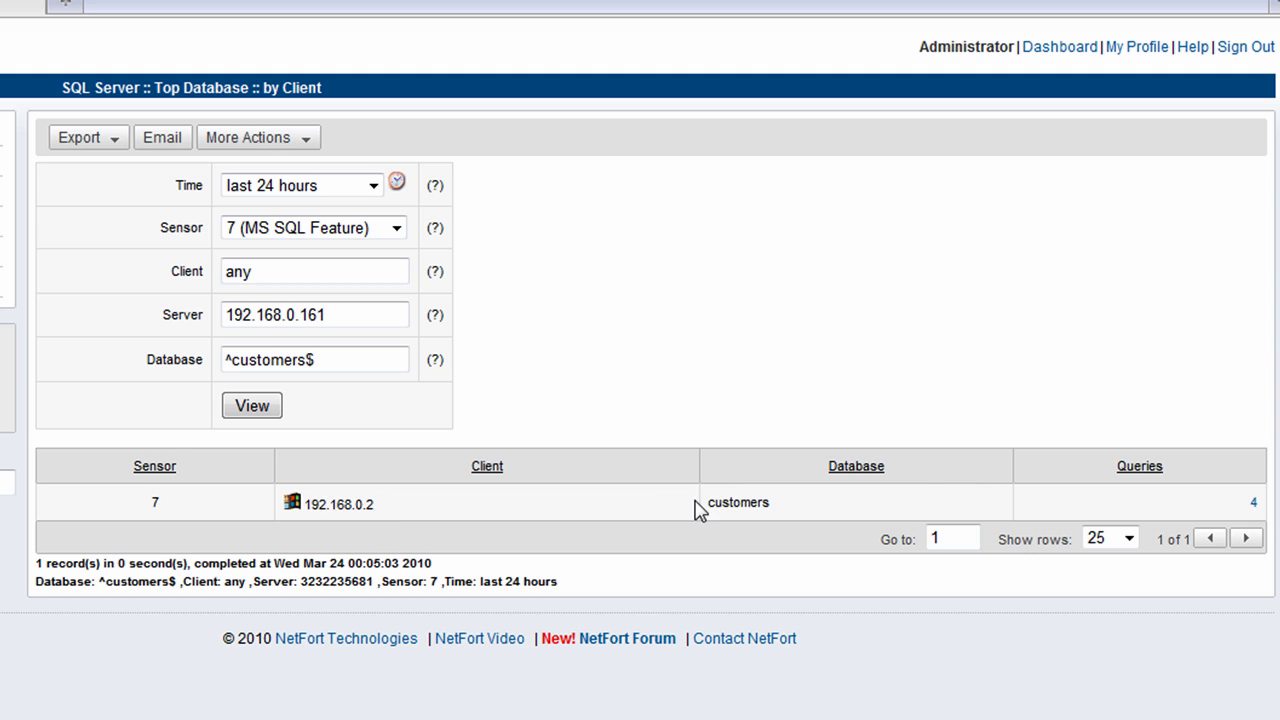
{"action": "left_click", "coordinate": [1254, 503]}
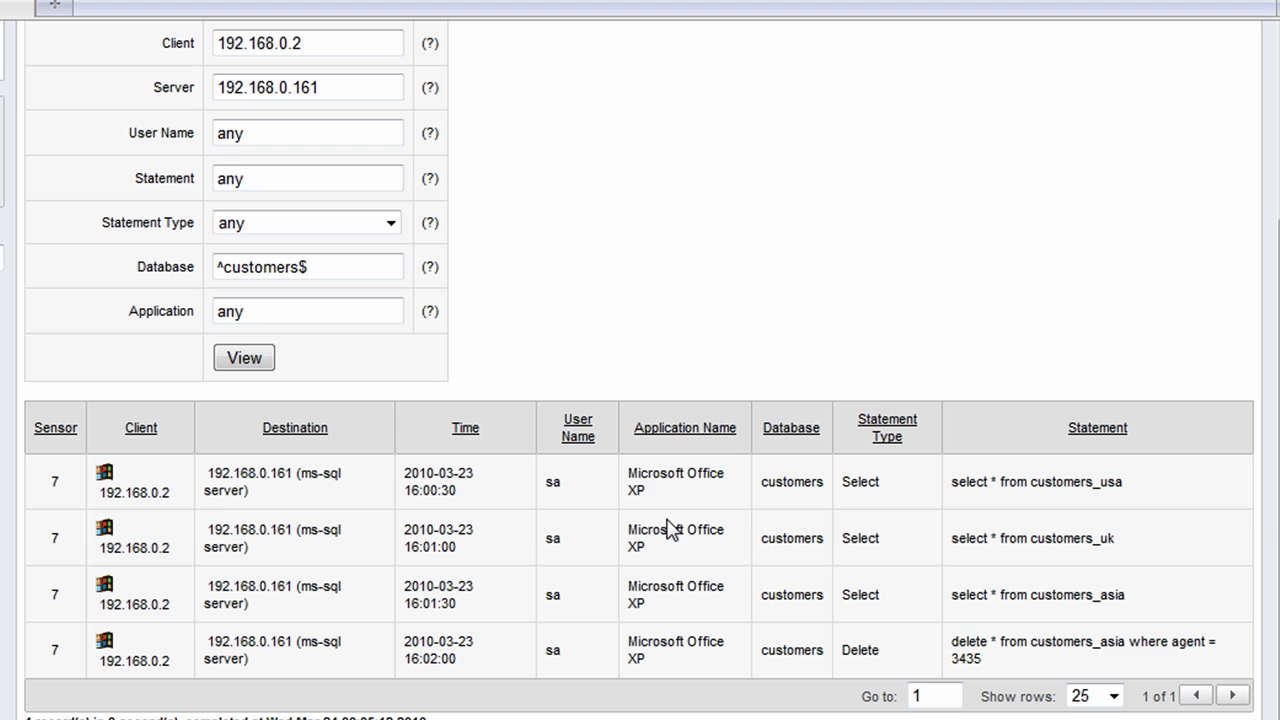
Scroll through the customers query events with users' full and logon names
{"action": "scroll", "coordinate": [620, 510], "scroll_direction": "up", "scroll_amount": 3}
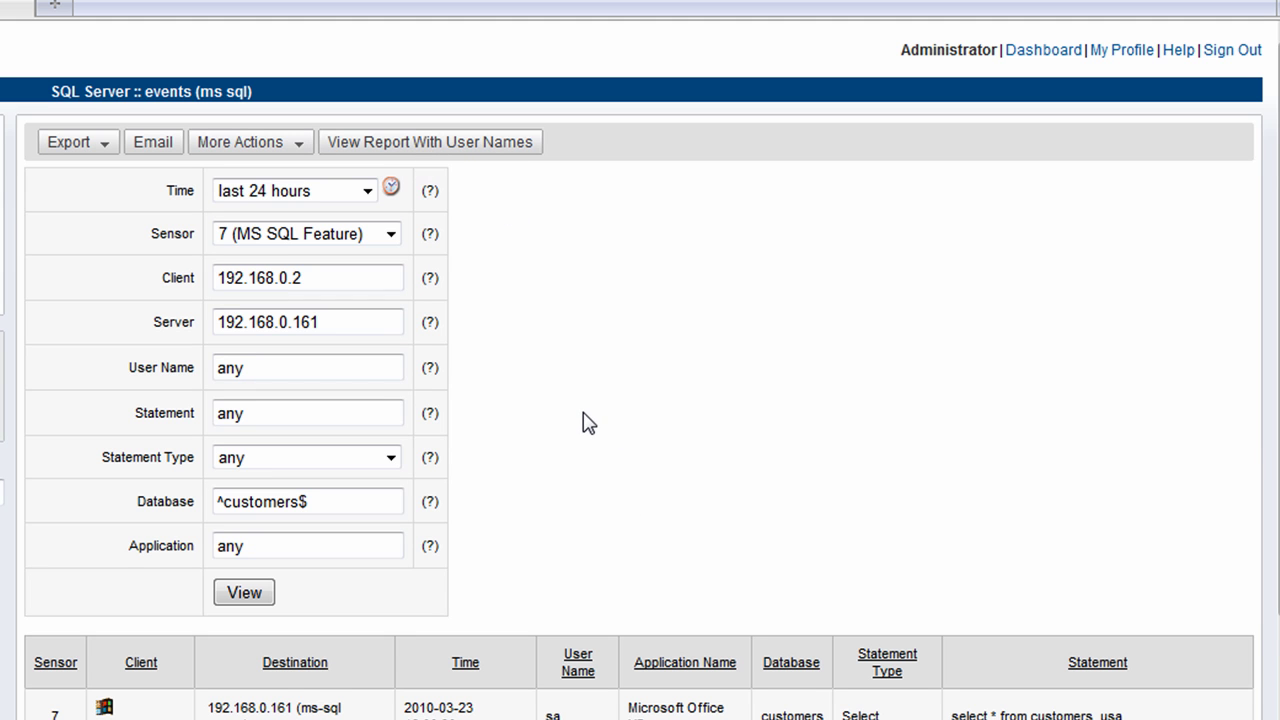
{"action": "scroll", "coordinate": [588, 422], "scroll_direction": "down", "scroll_amount": 3}
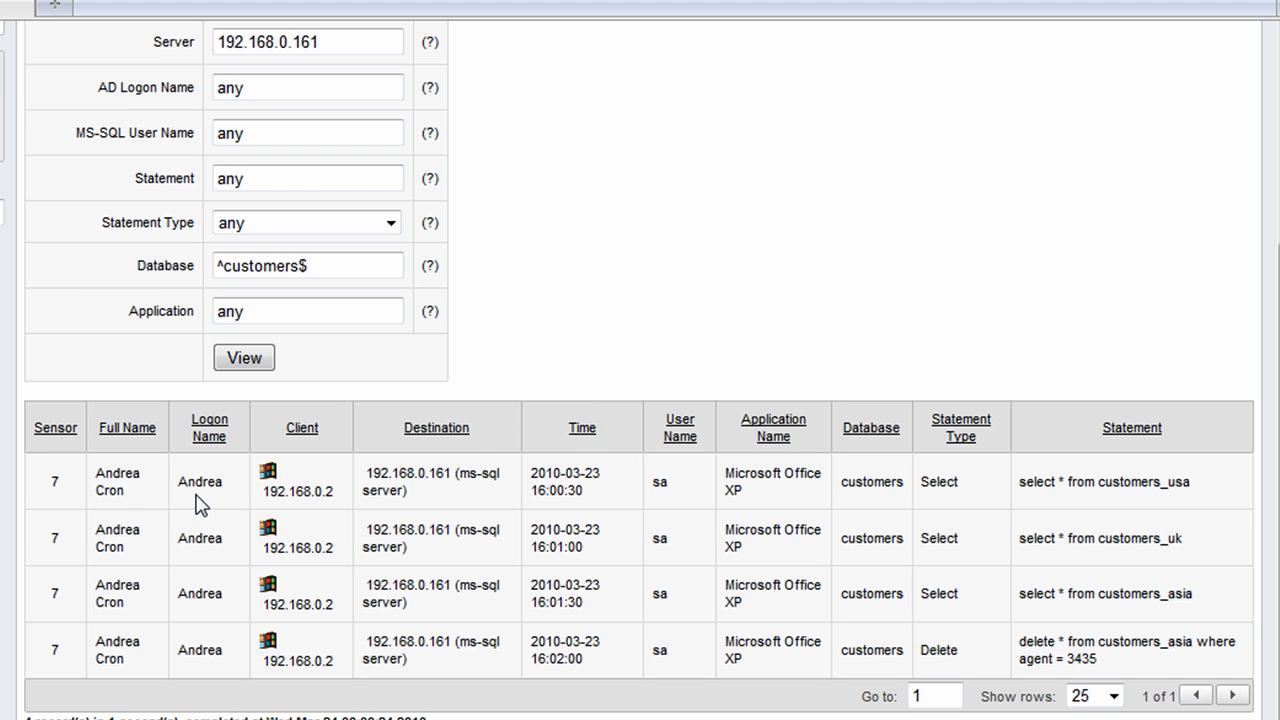
{"action": "scroll", "coordinate": [211, 482], "scroll_direction": "up", "scroll_amount": 3}
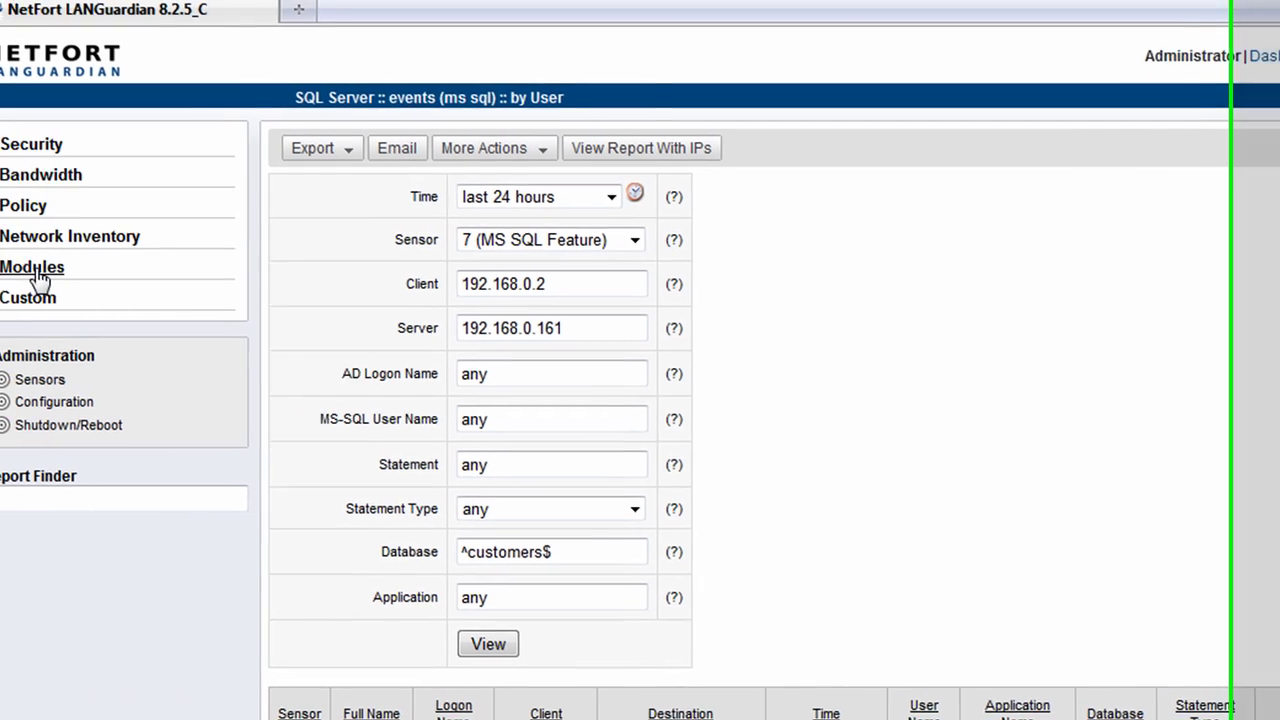
Run the Top Active Directory User report from SQL Server Advanced Reports for the last 24 hours
{"action": "left_click", "coordinate": [95, 278]}
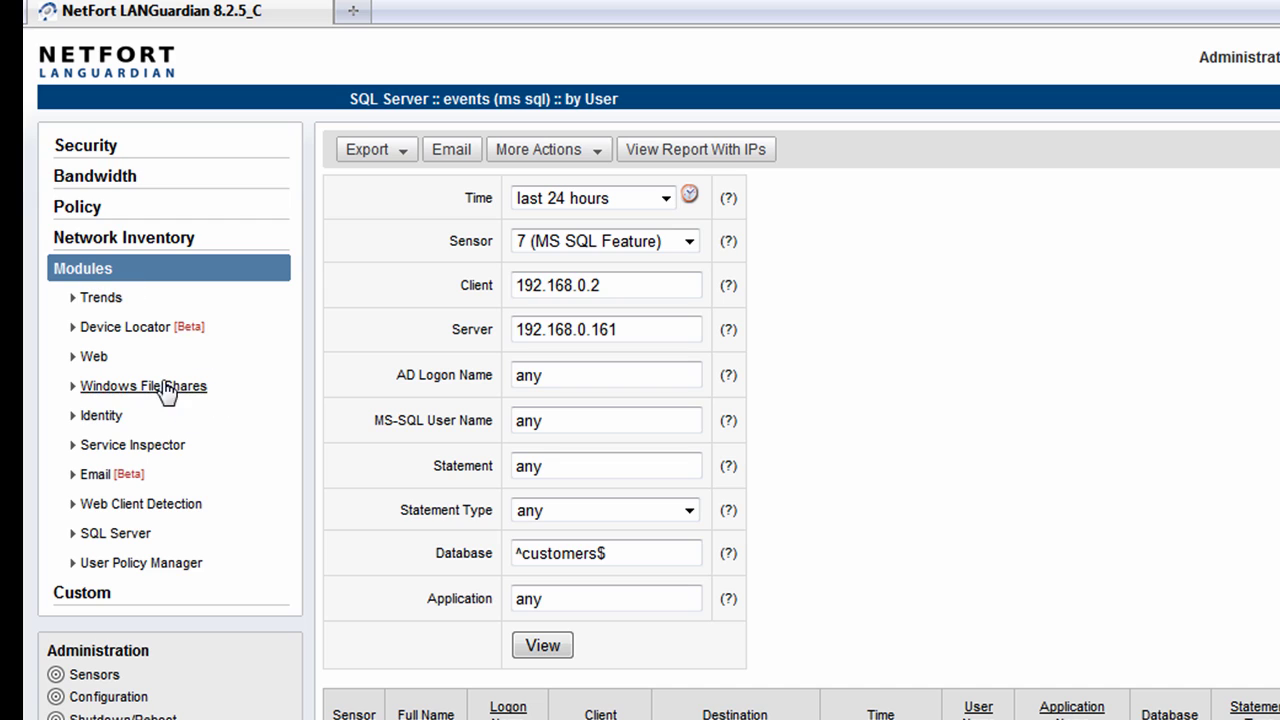
{"action": "left_click", "coordinate": [130, 536]}
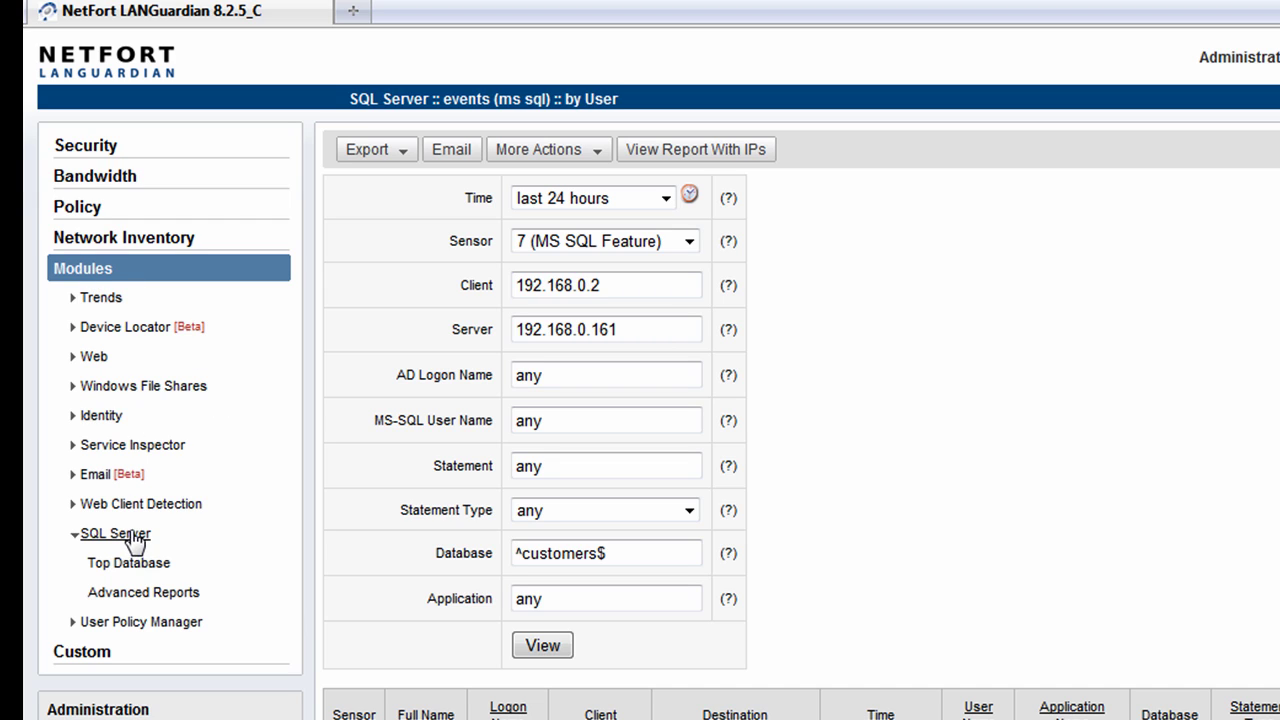
{"action": "left_click", "coordinate": [152, 598]}
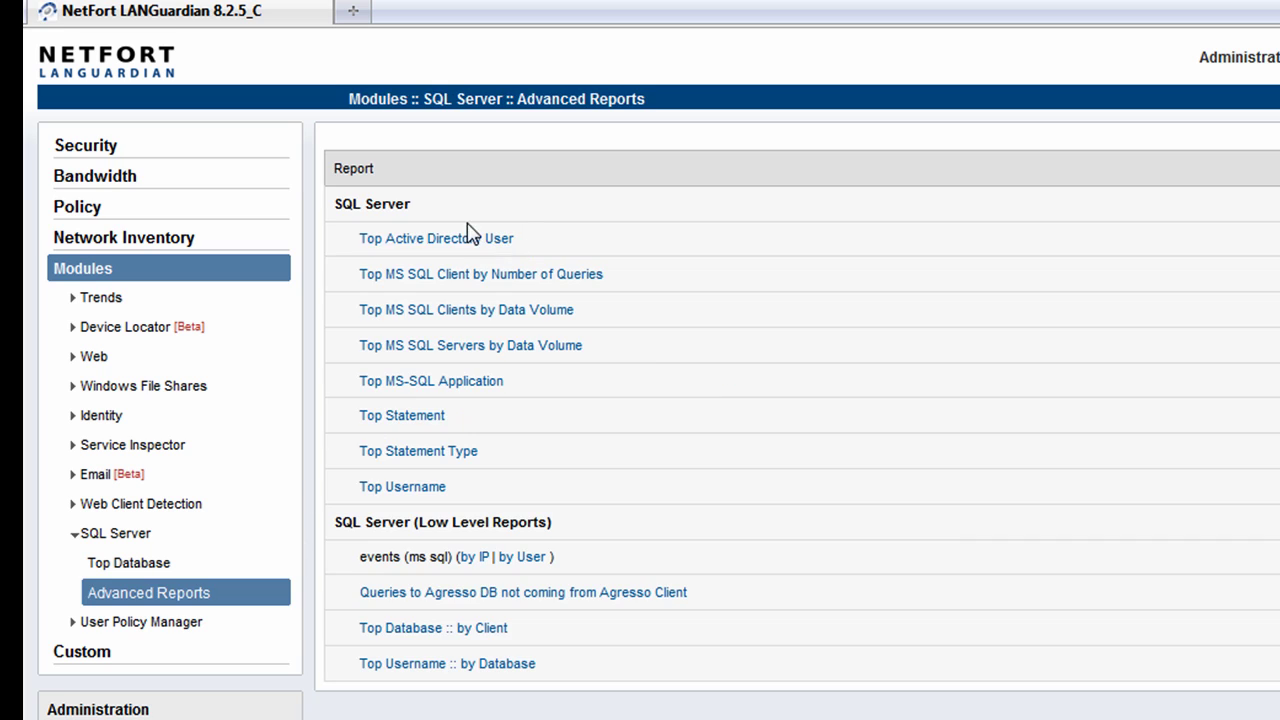
{"action": "left_click", "coordinate": [468, 240]}
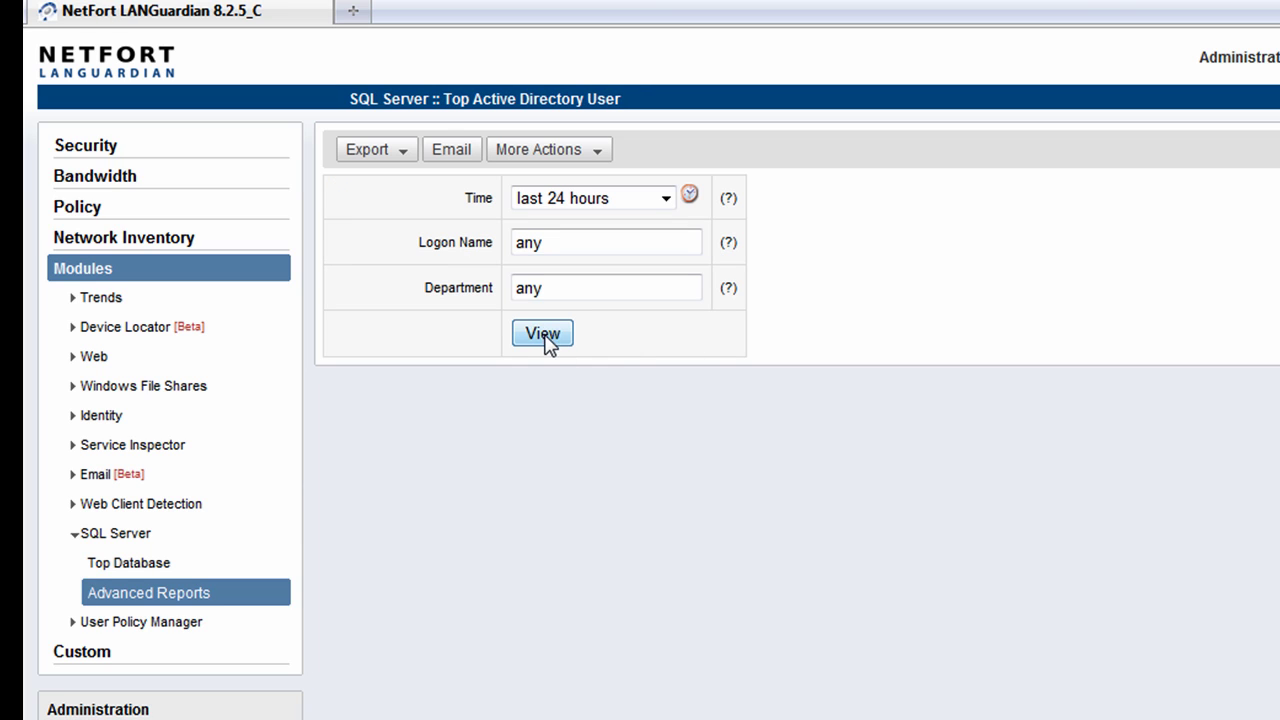
{"action": "left_click", "coordinate": [545, 333]}
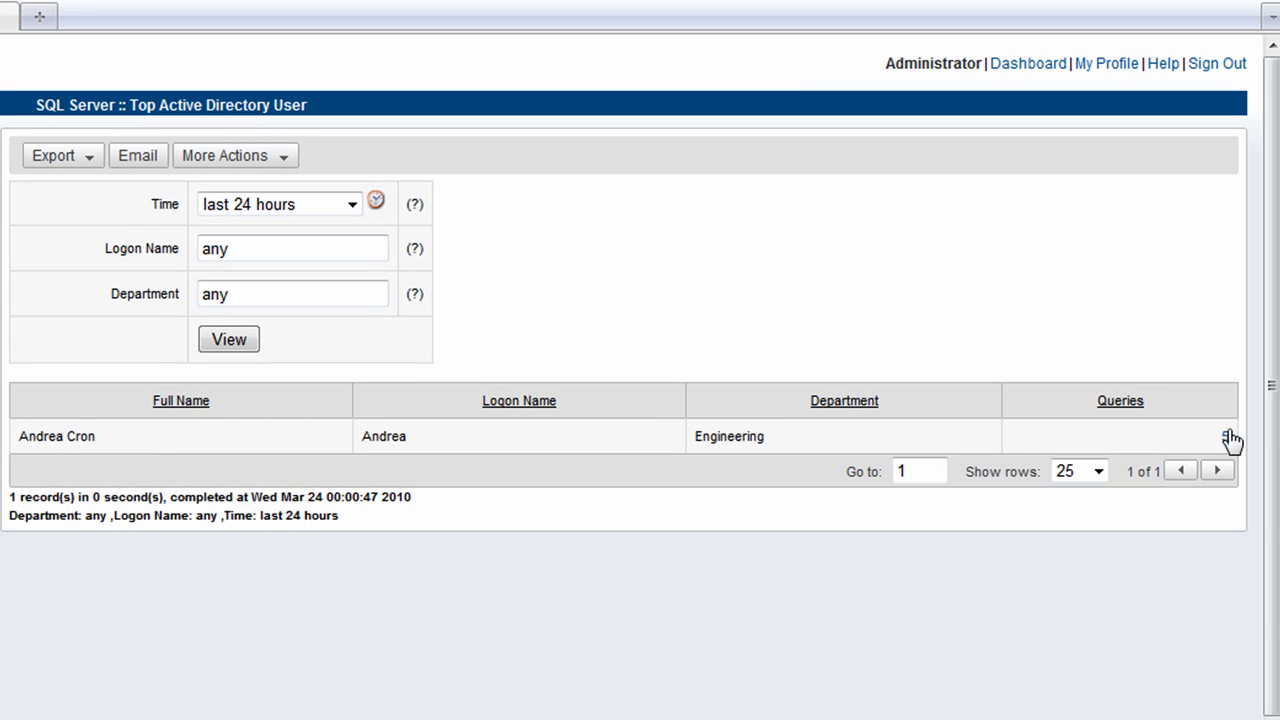
{"action": "left_click", "coordinate": [1228, 436]}
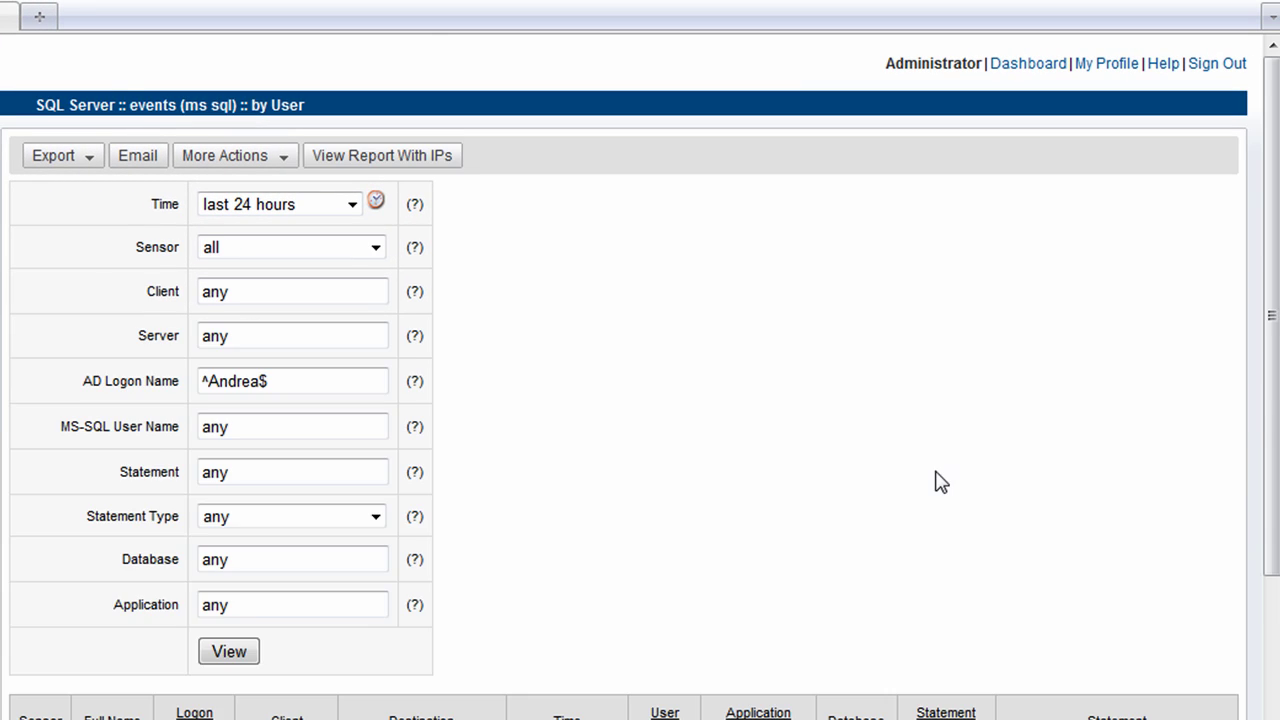
{"action": "scroll", "coordinate": [940, 482], "scroll_direction": "down", "scroll_amount": 5}
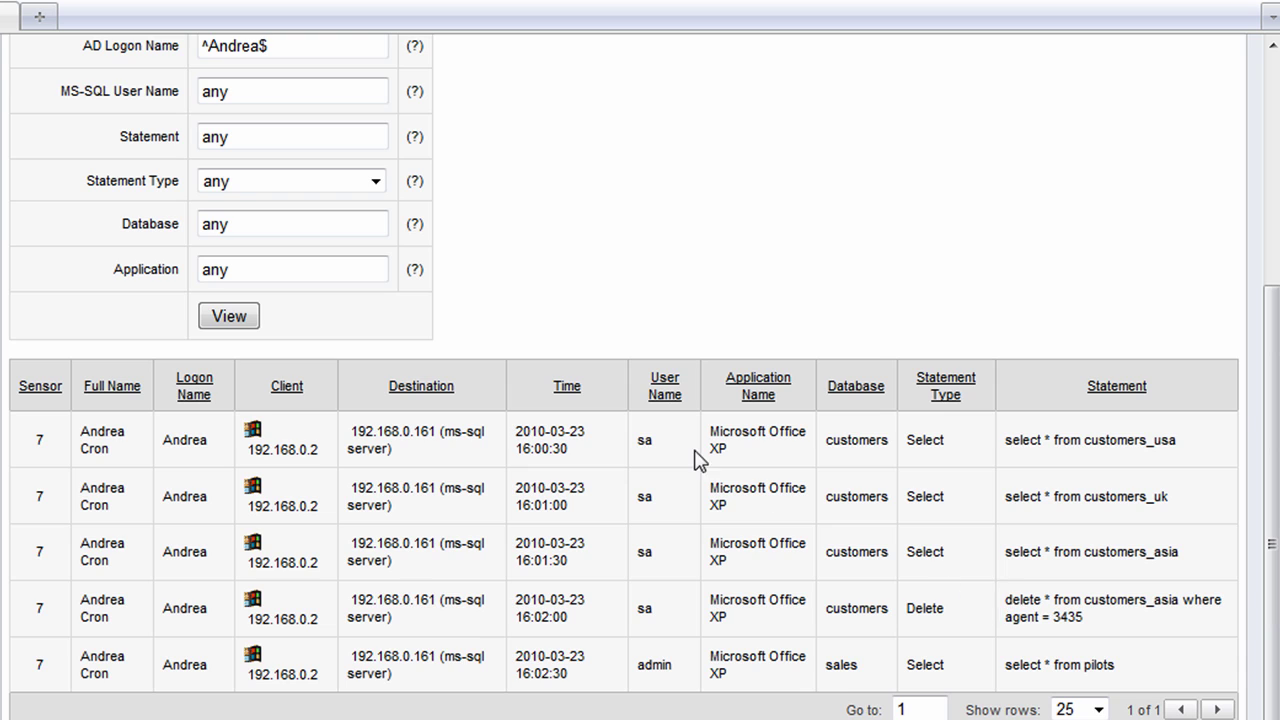
{"action": "scroll", "coordinate": [640, 445], "scroll_direction": "up", "scroll_amount": 5}
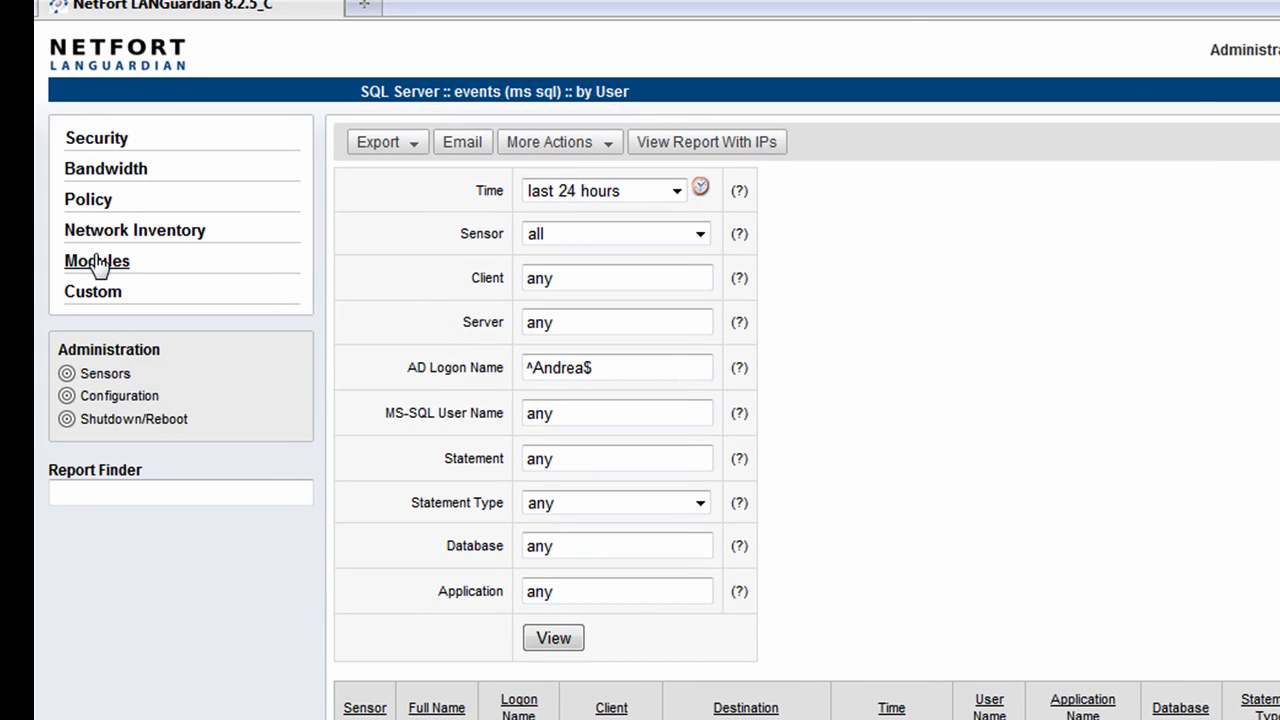
{"action": "left_click", "coordinate": [97, 261]}
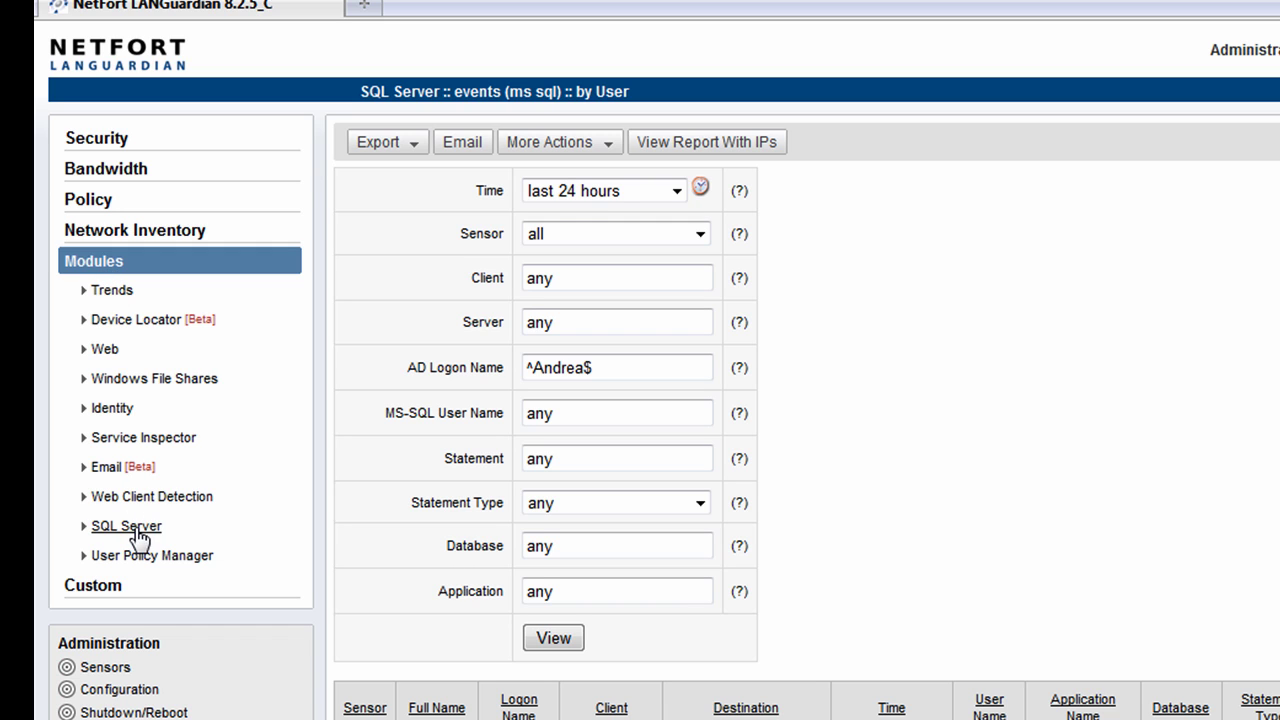
{"action": "scroll", "coordinate": [135, 535], "scroll_direction": "down", "scroll_amount": 3}
{"action": "scroll", "coordinate": [112, 592], "scroll_direction": "down", "scroll_amount": 3}
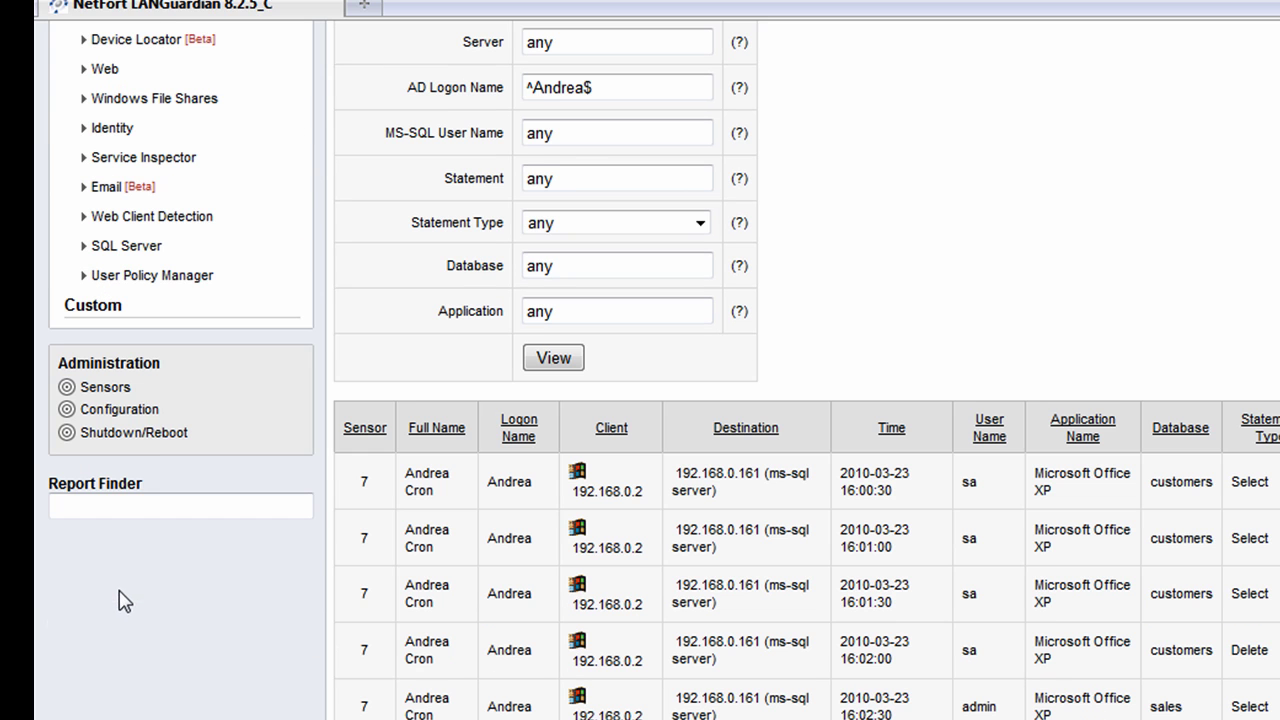
Find the Top Statement report by searching 'state' and run it with Statement set to 'delete'
{"action": "left_click", "coordinate": [117, 508]}
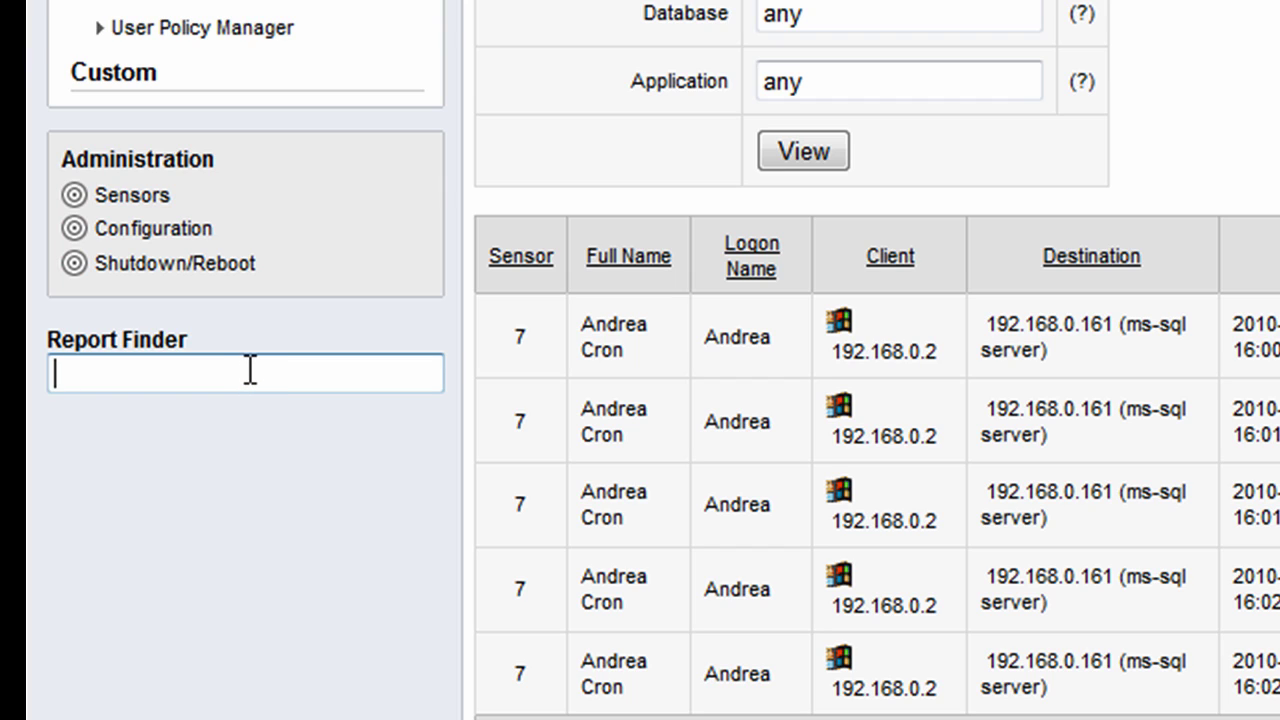
{"action": "type", "text": "state"}
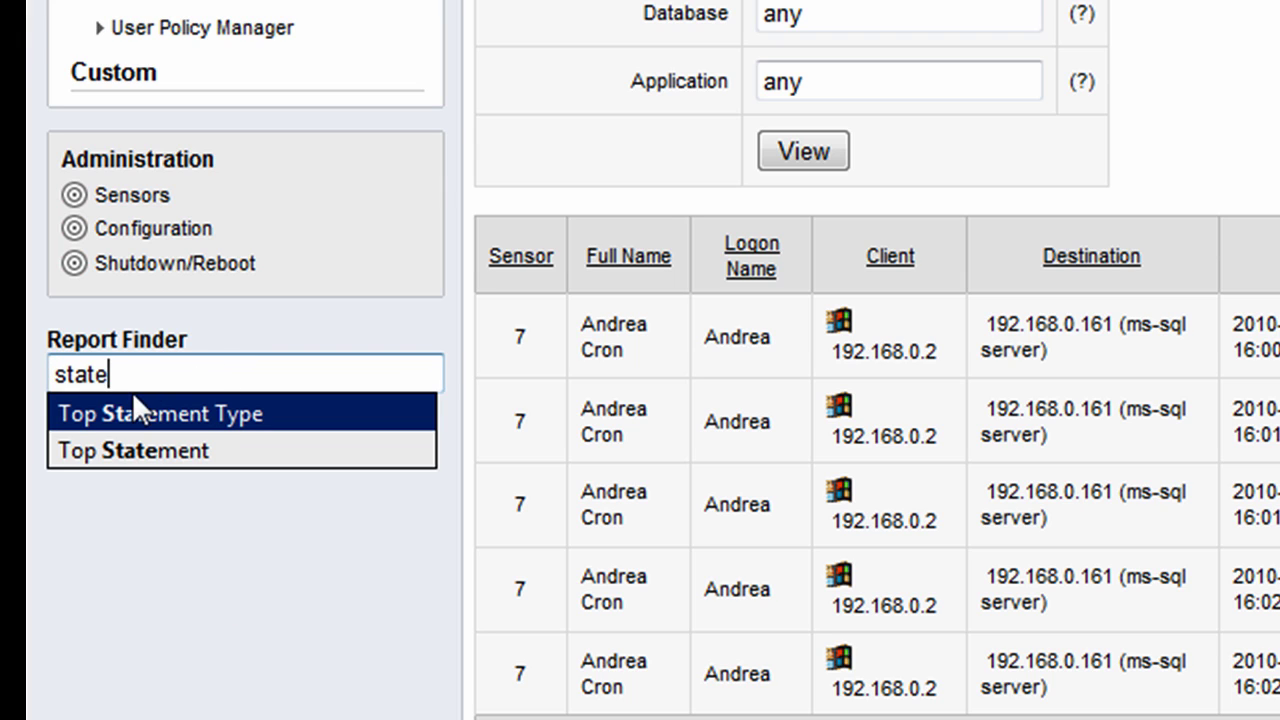
{"action": "left_click", "coordinate": [135, 452]}
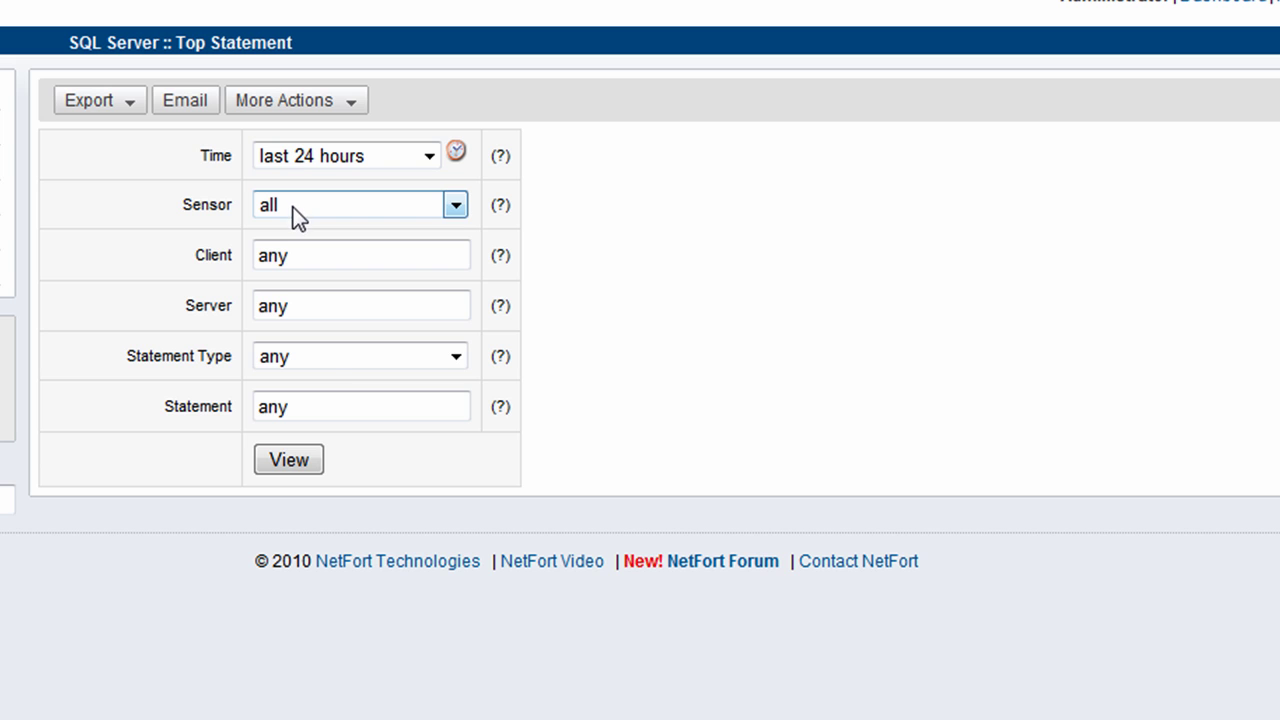
{"action": "left_click_drag", "start_coordinate": [306, 414], "coordinate": [186, 414]}
{"action": "type", "text": "de"}
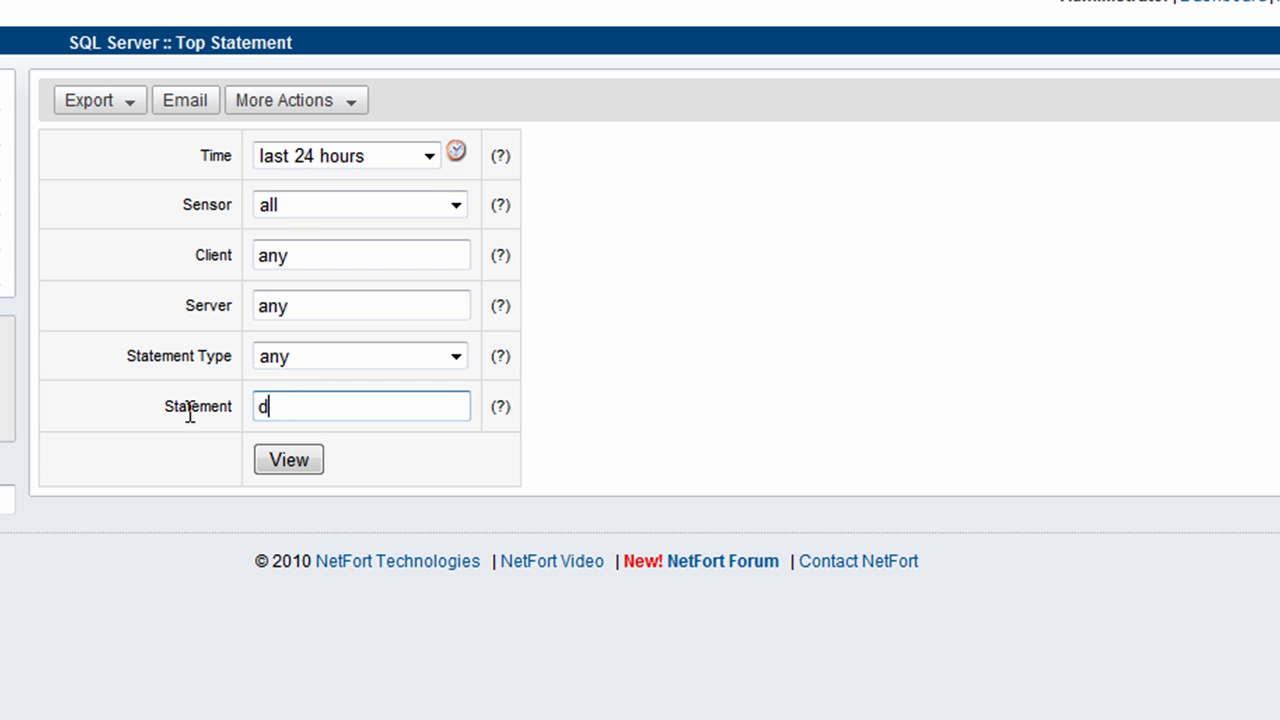
{"action": "type", "text": "lete"}
{"action": "left_click", "coordinate": [299, 458]}
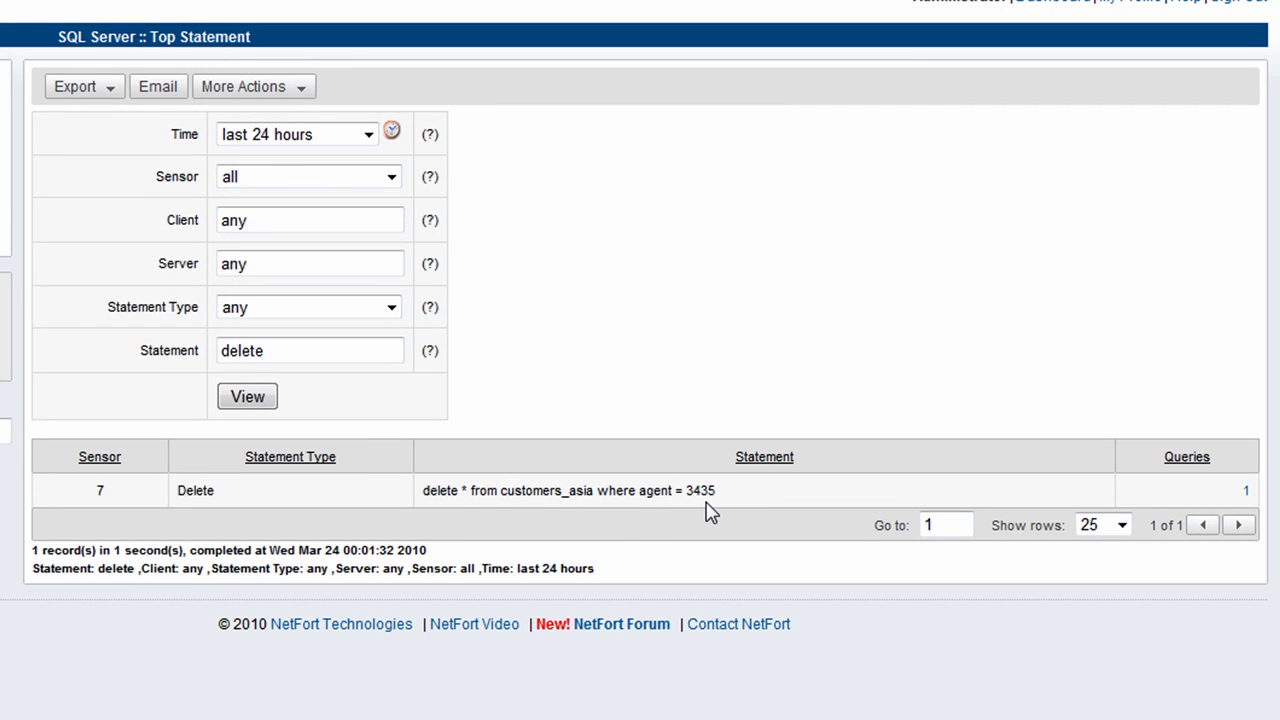
Drill into the delete statement's events and show them with user names
{"action": "left_click", "coordinate": [1246, 490]}
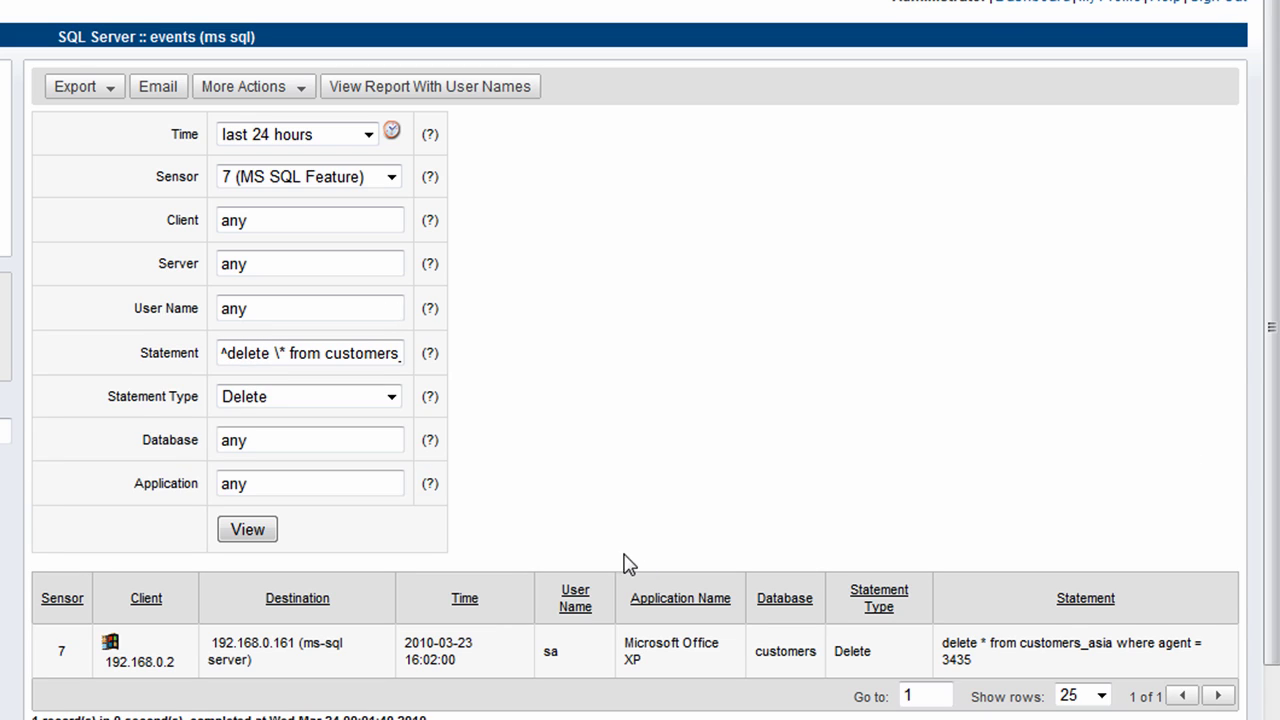
{"action": "left_click", "coordinate": [476, 90]}
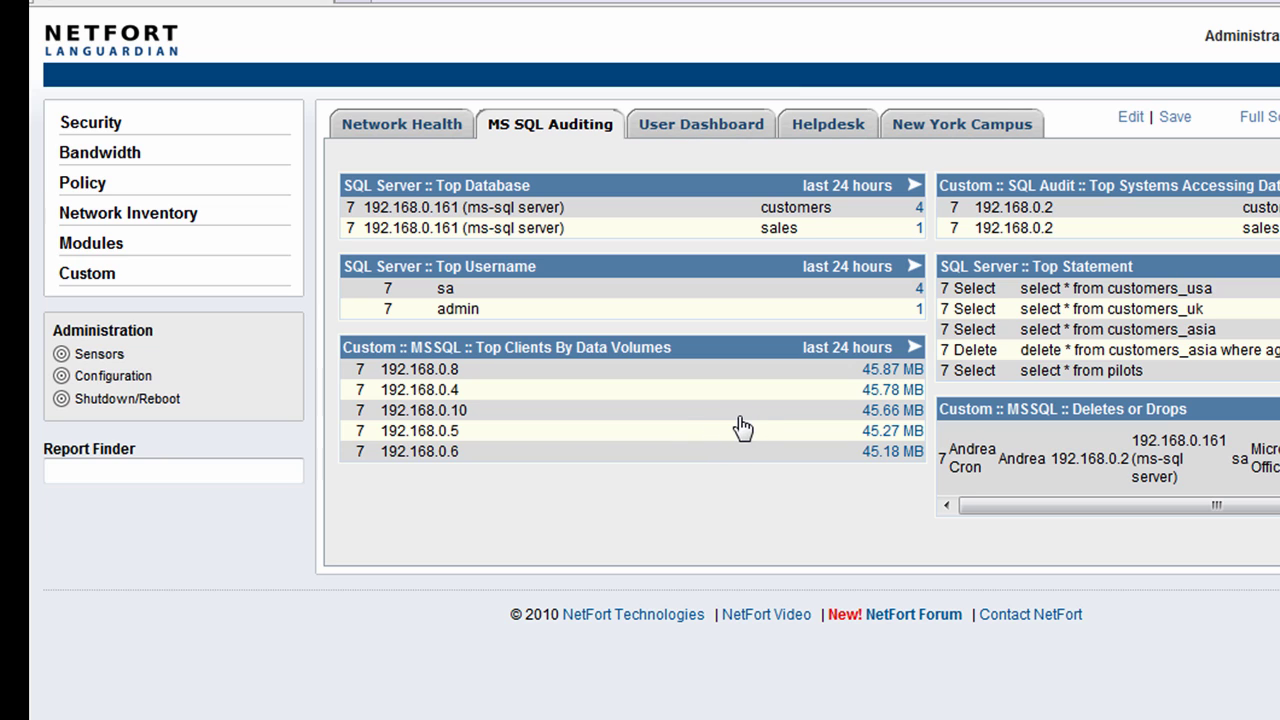
Run the Top MS SQL Clients by Data Volume report for the last 24 hours and review it
{"action": "left_click", "coordinate": [110, 248]}
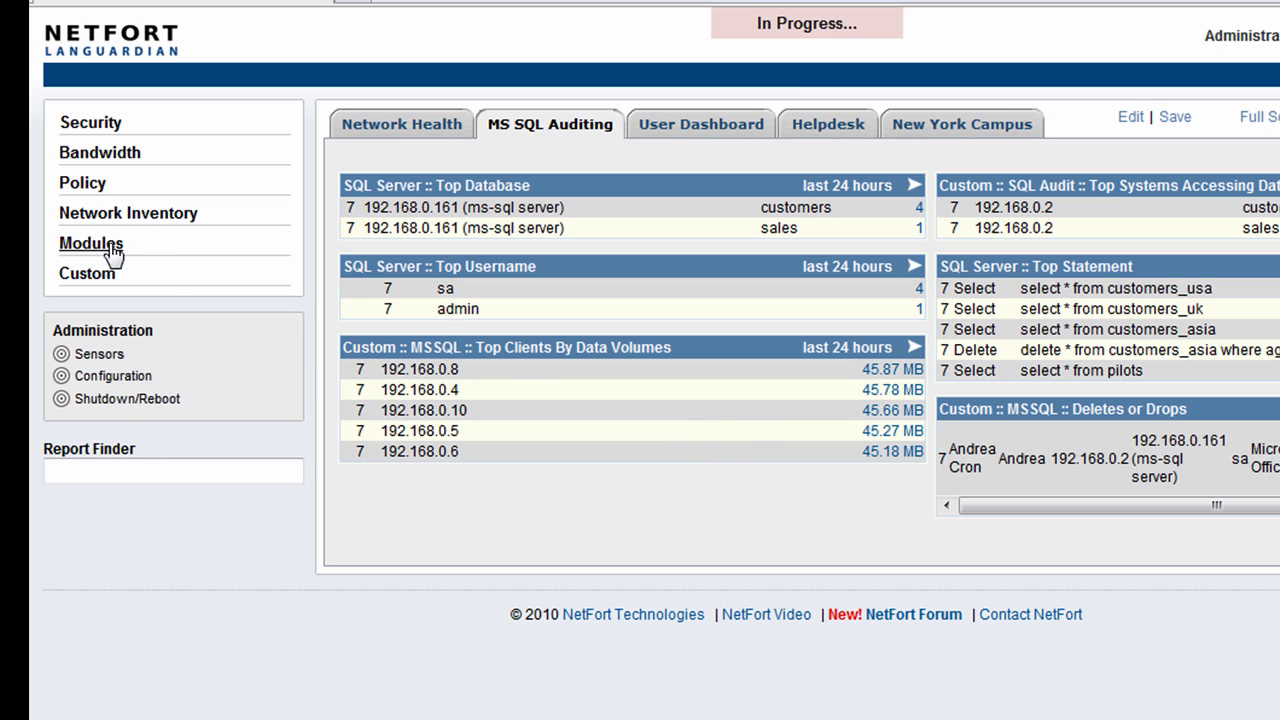
{"action": "left_click", "coordinate": [140, 505]}
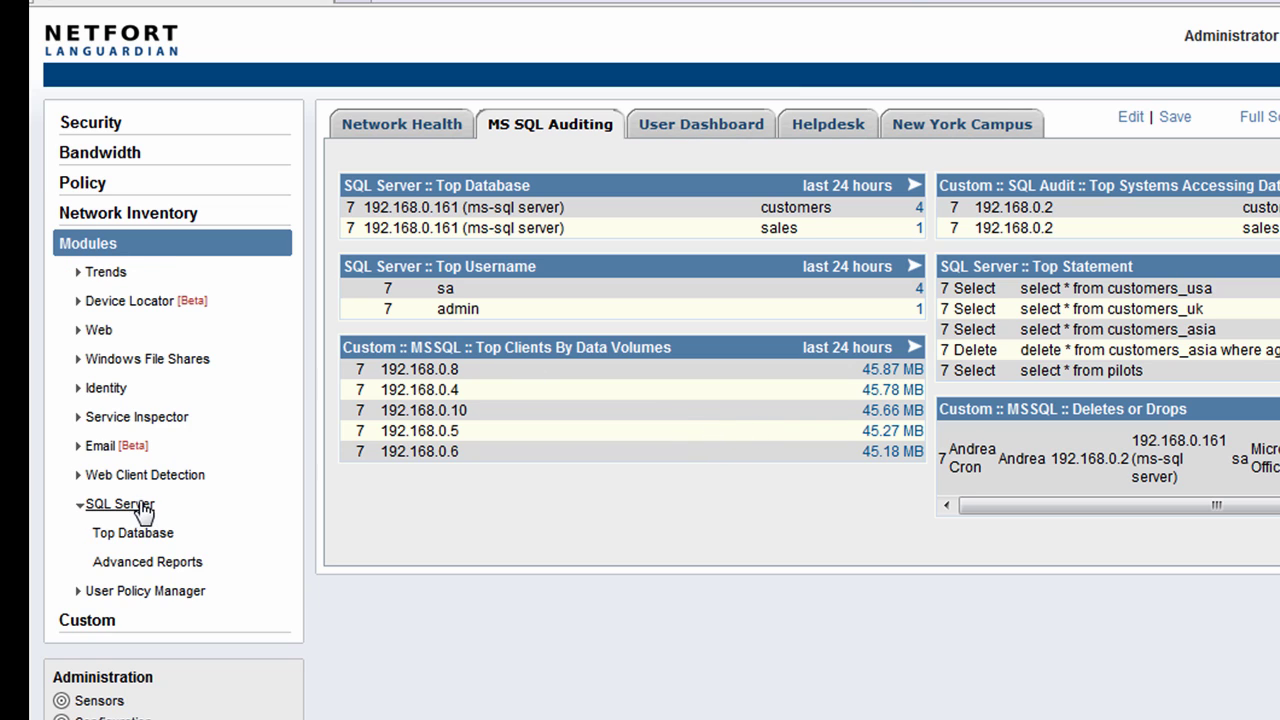
{"action": "left_click", "coordinate": [235, 557]}
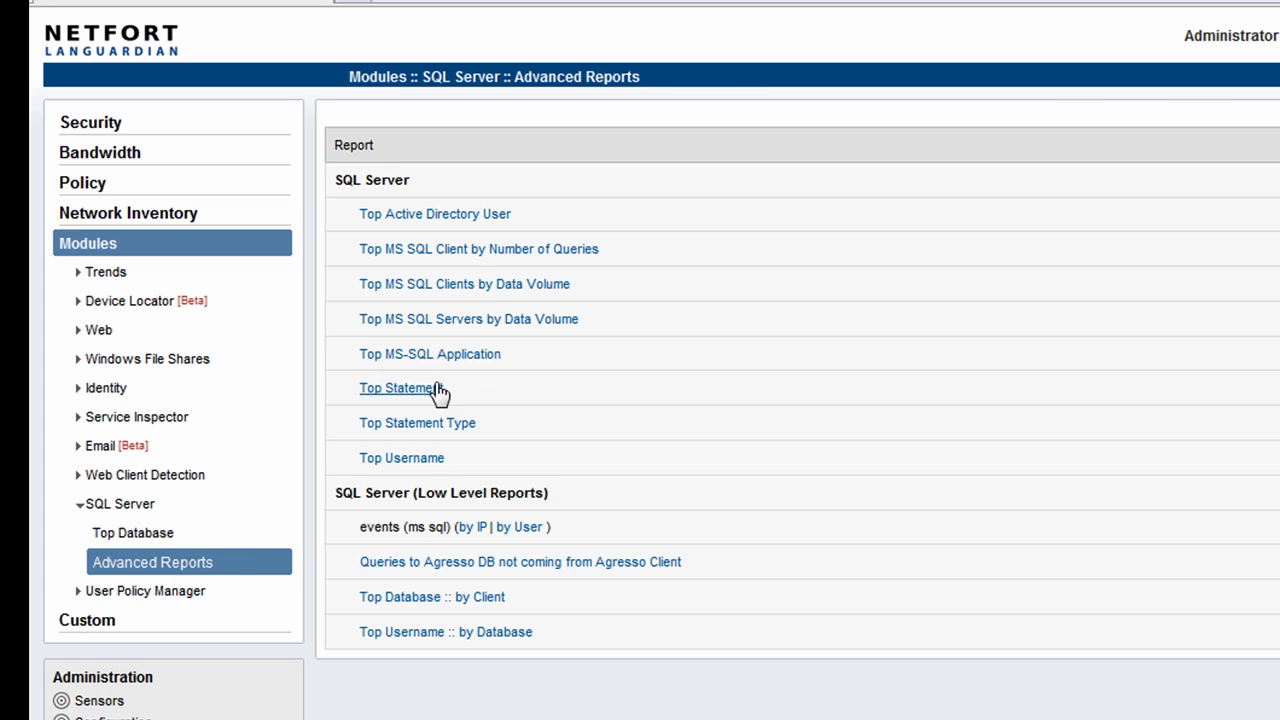
{"action": "left_click", "coordinate": [450, 293]}
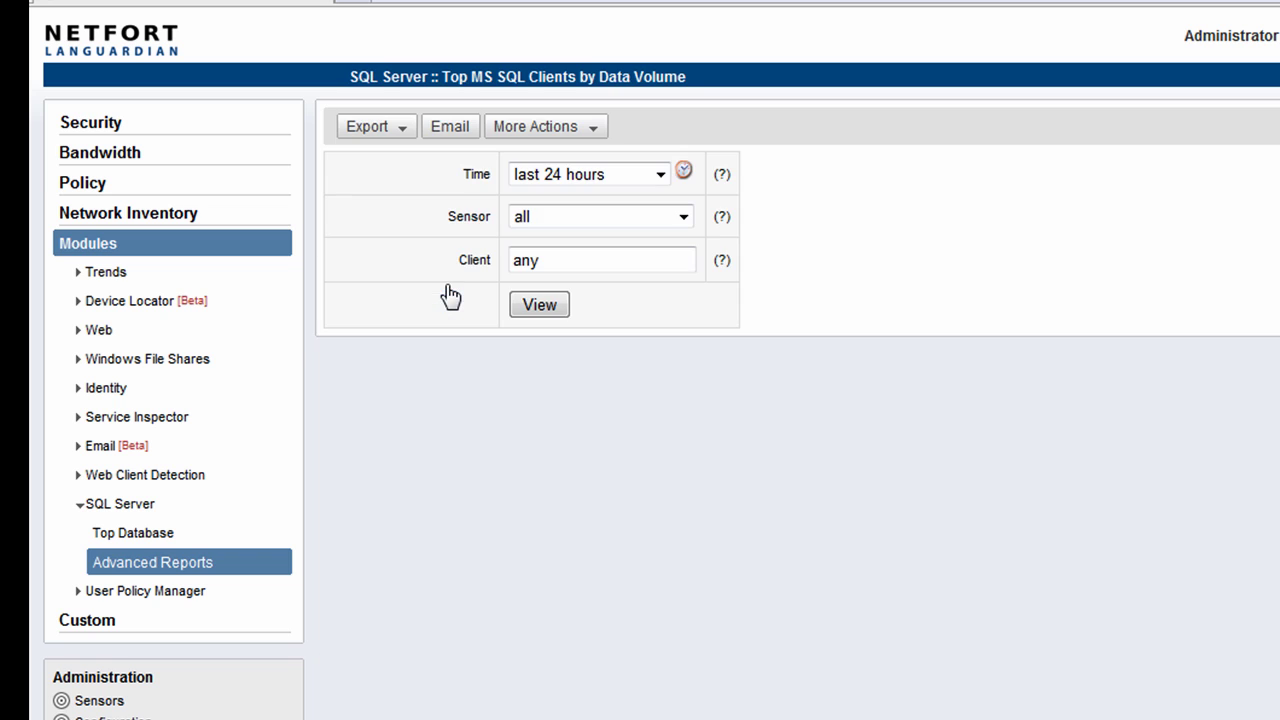
{"action": "left_click", "coordinate": [540, 306]}
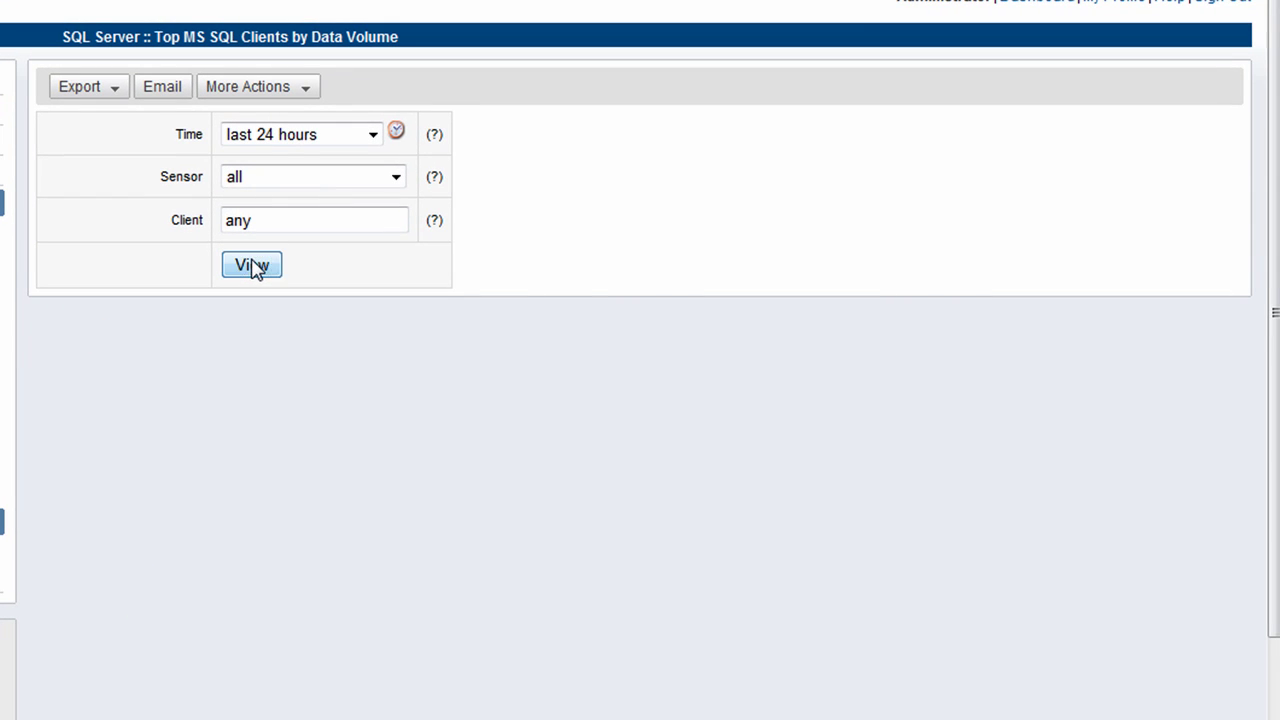
{"action": "scroll", "coordinate": [380, 272], "scroll_direction": "down", "scroll_amount": 3}
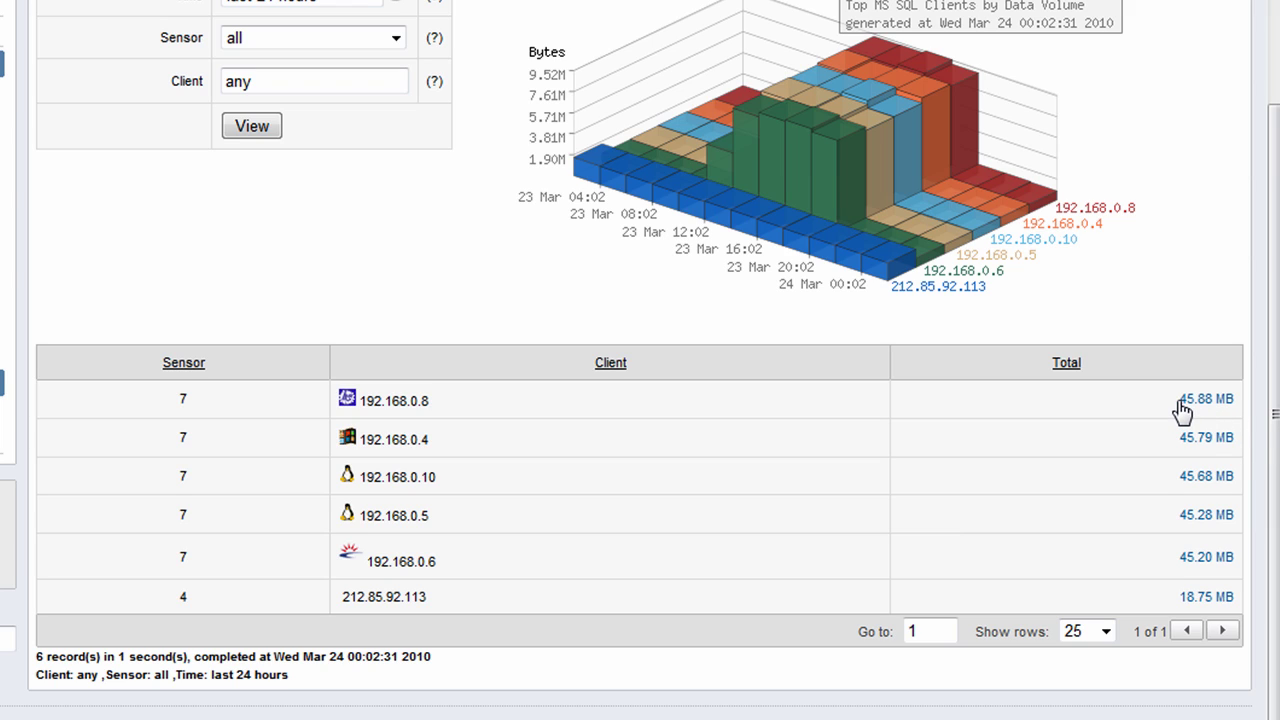
{"action": "scroll", "coordinate": [1185, 410], "scroll_direction": "up", "scroll_amount": 2}
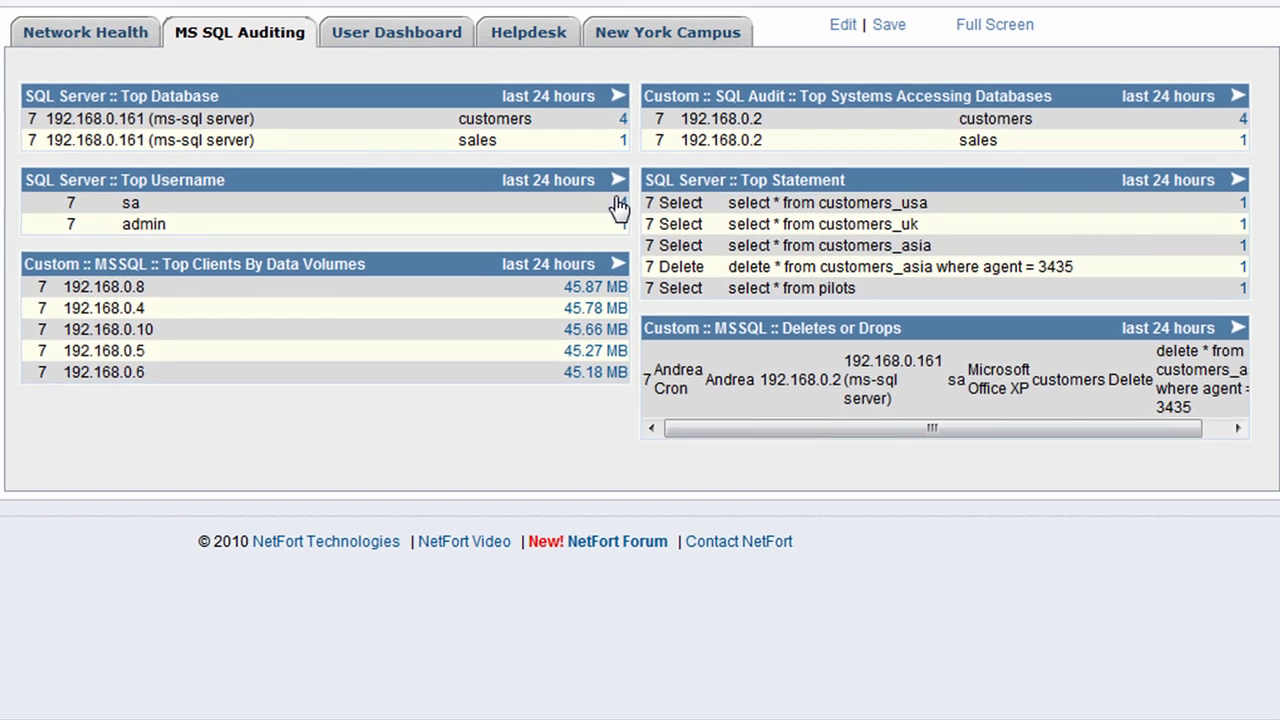
List the sa user's four statements from Top Username, mark sa, then go back
{"action": "left_click", "coordinate": [603, 205]}
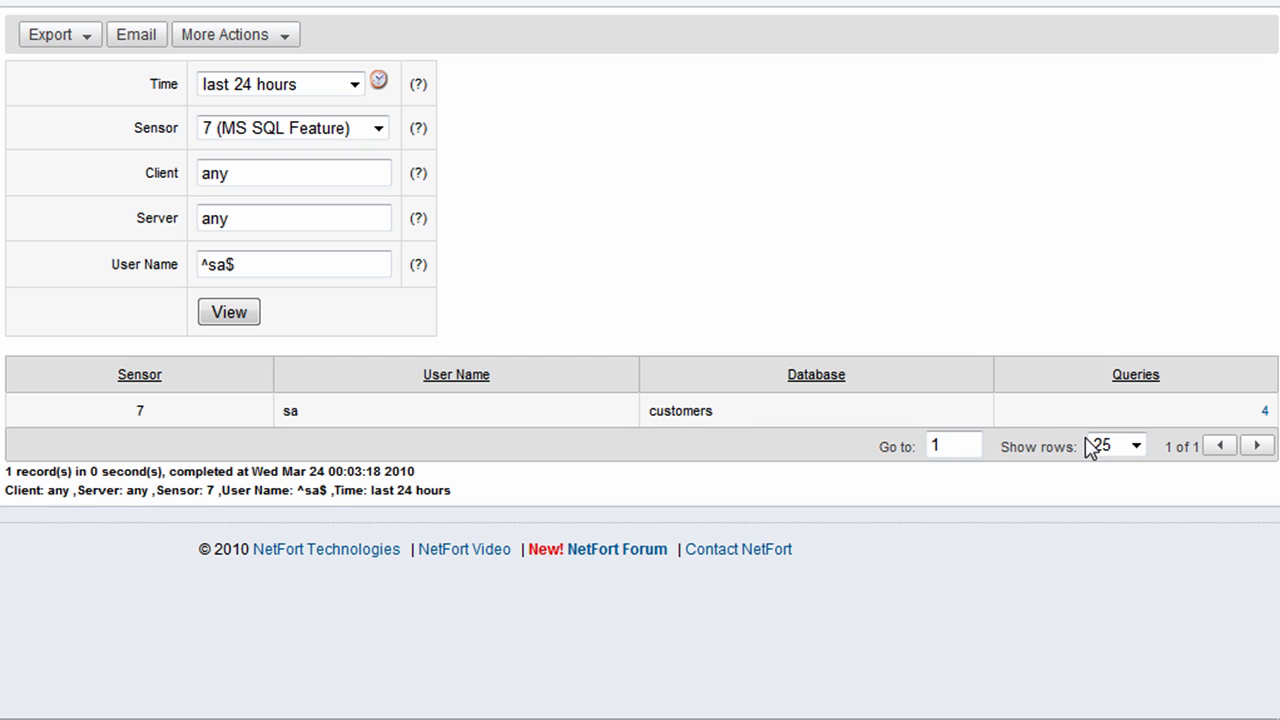
{"action": "left_click", "coordinate": [1262, 411]}
{"action": "scroll", "coordinate": [800, 489], "scroll_direction": "down", "scroll_amount": 3}
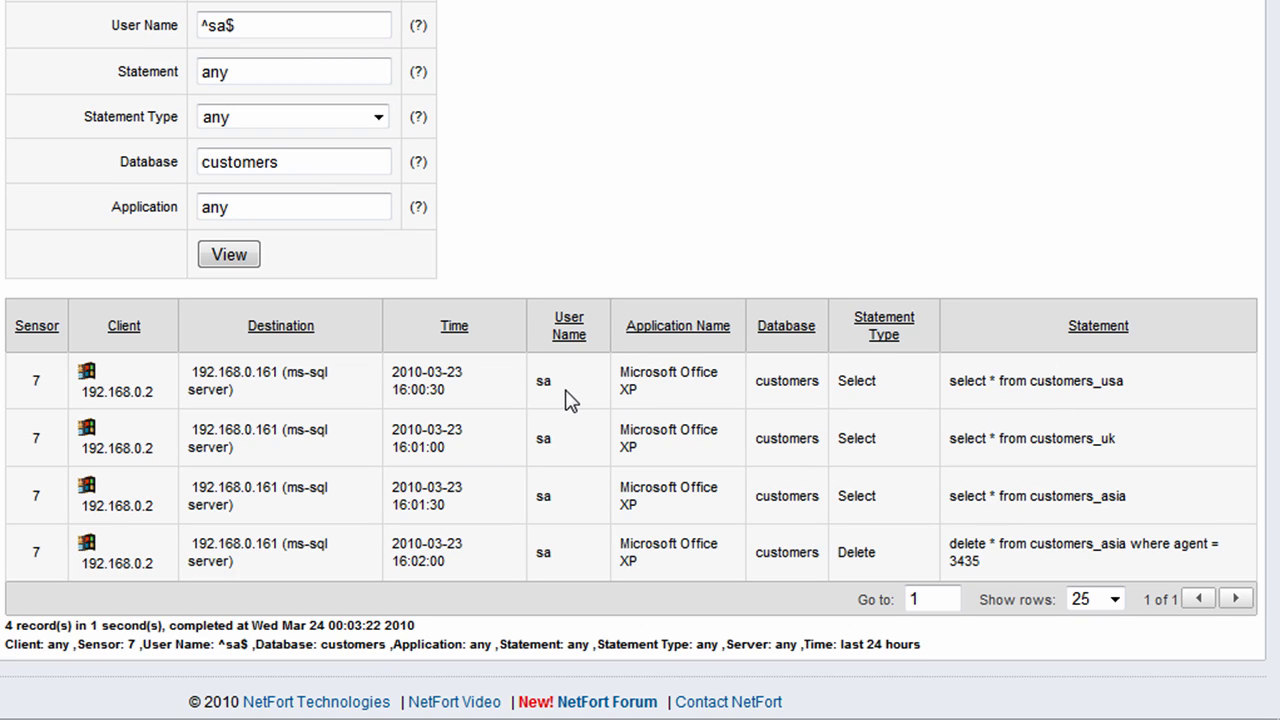
{"action": "left_click_drag", "start_coordinate": [566, 394], "coordinate": [535, 390]}
{"action": "key", "text": "alt+Left"}
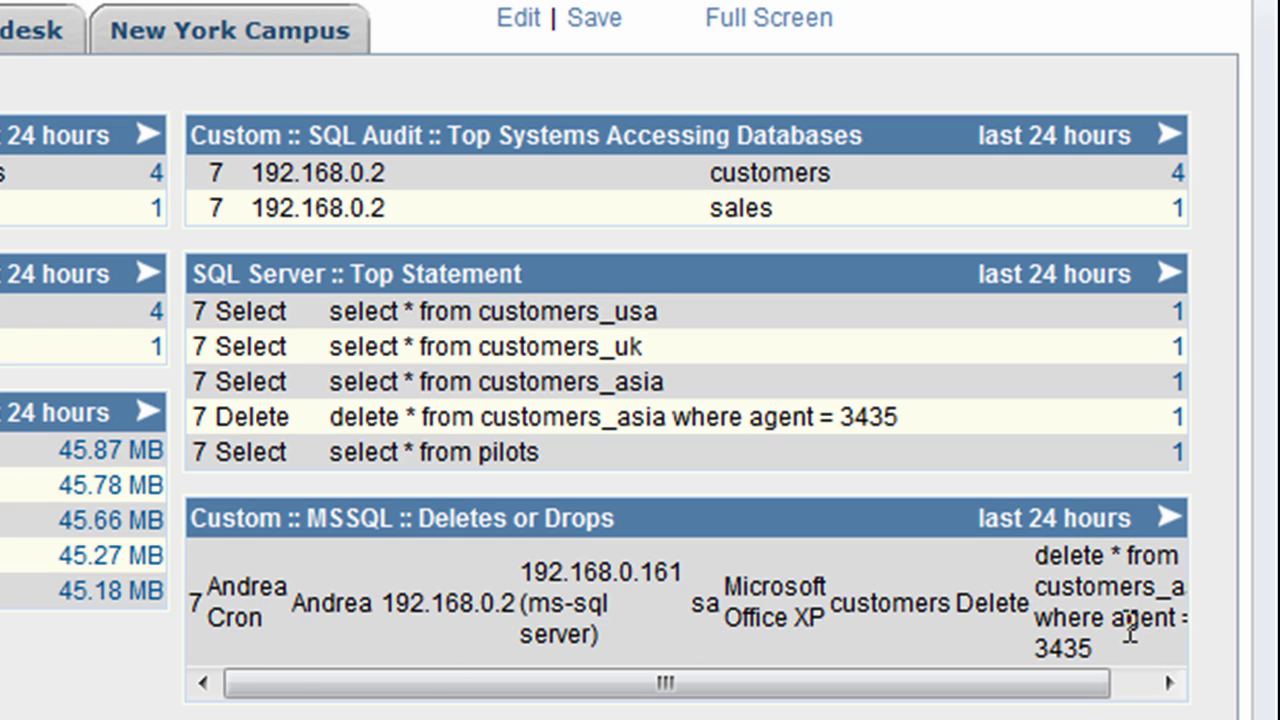
Scroll Deletes or Drops sideways, then drag Top Username below Top Clients By Data Volumes
{"action": "left_click_drag", "start_coordinate": [1110, 684], "coordinate": [1157, 686]}
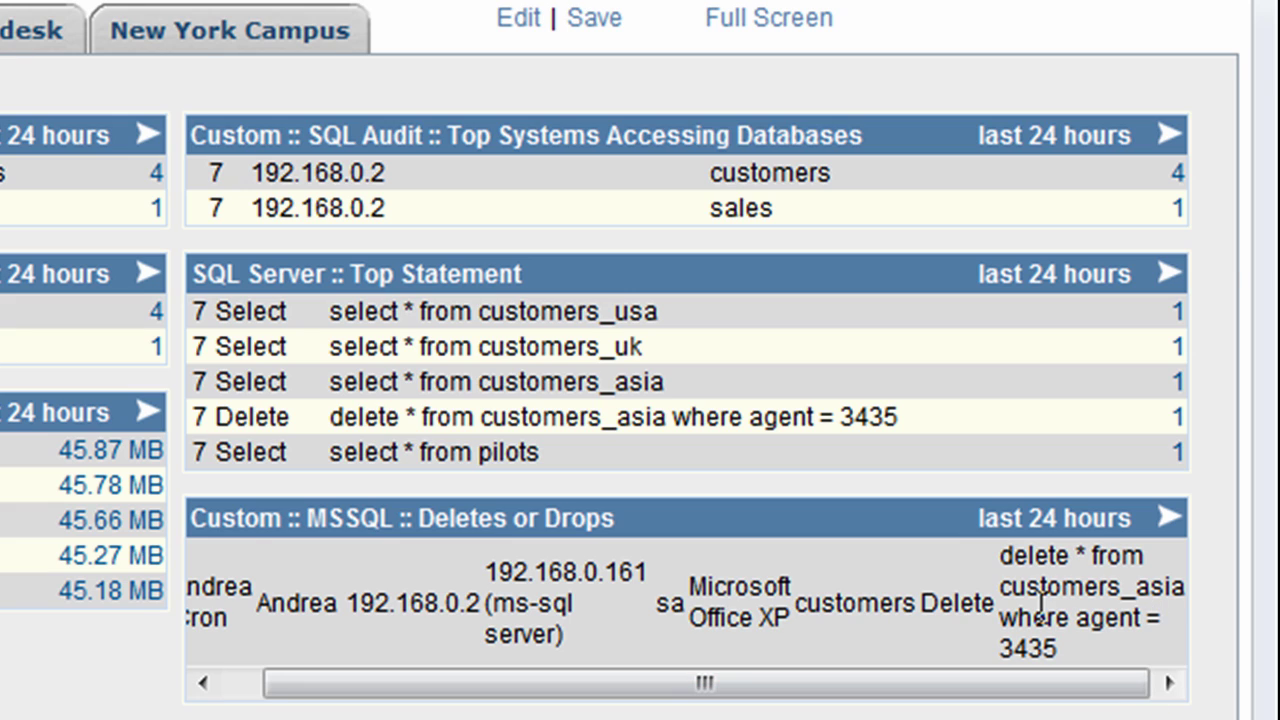
{"action": "left_click_drag", "start_coordinate": [840, 684], "coordinate": [545, 686]}
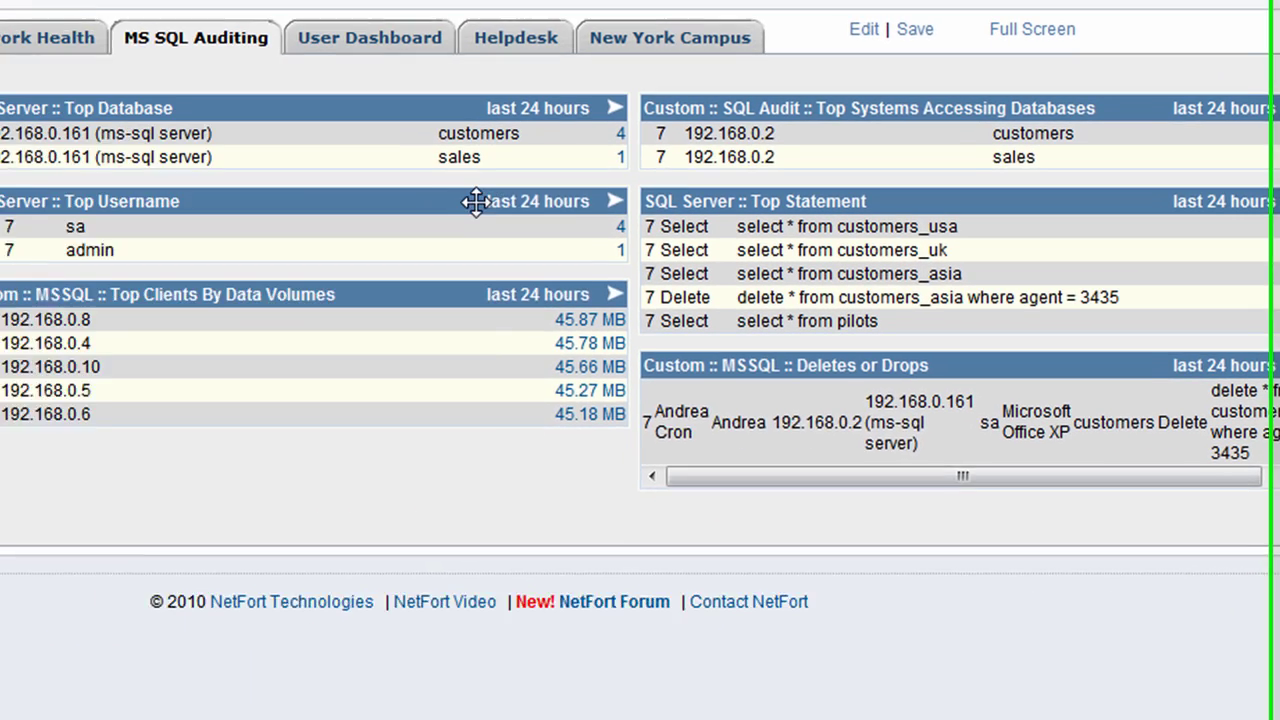
{"action": "left_click_drag", "start_coordinate": [1, 274], "coordinate": [1, 598]}
{"action": "left_click_drag", "start_coordinate": [502, 404], "coordinate": [529, 343]}
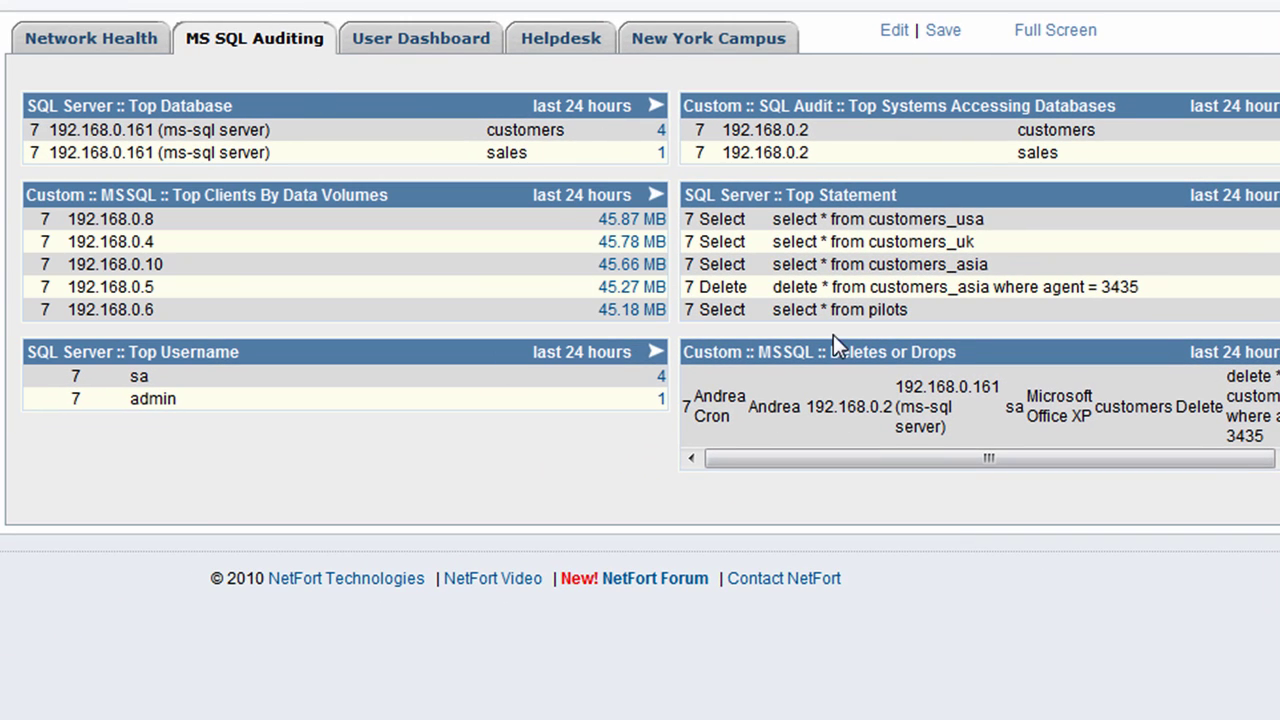